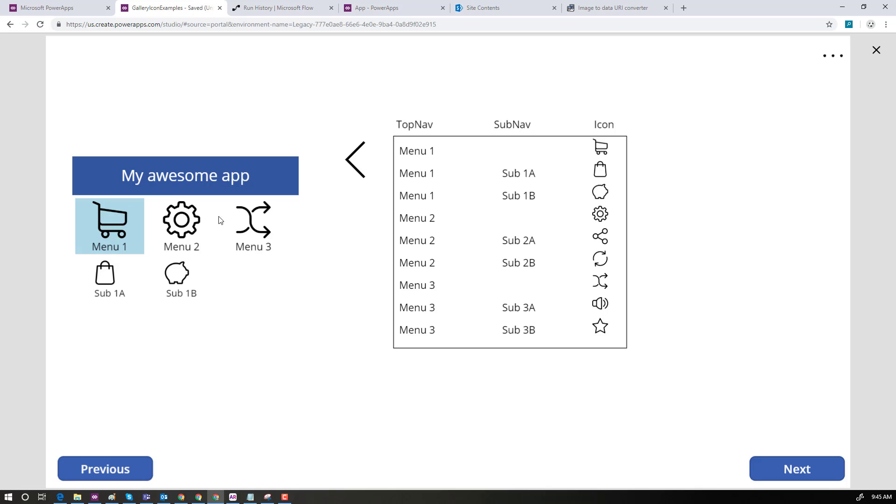
Test the top navigation in the app preview by selecting Menu 2, Menu 3, Menu 1 and Menu 2 again
{"action": "left_click", "coordinate": [184, 220]}
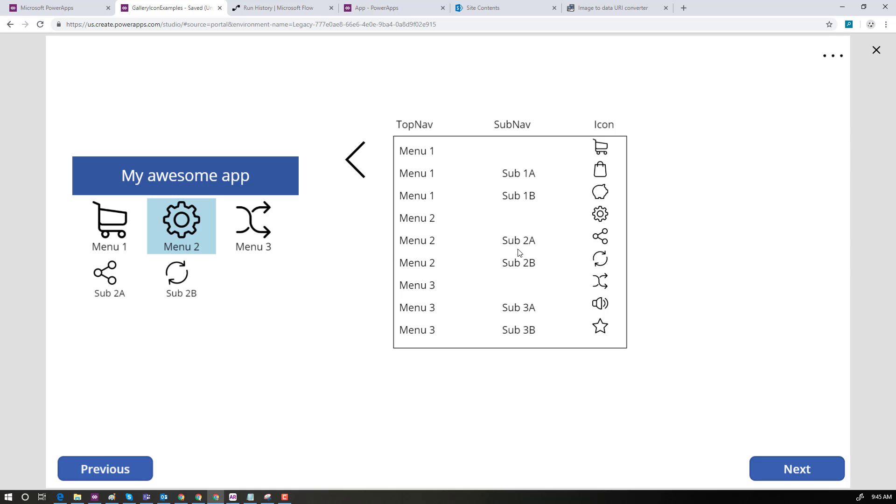
{"action": "left_click", "coordinate": [257, 220]}
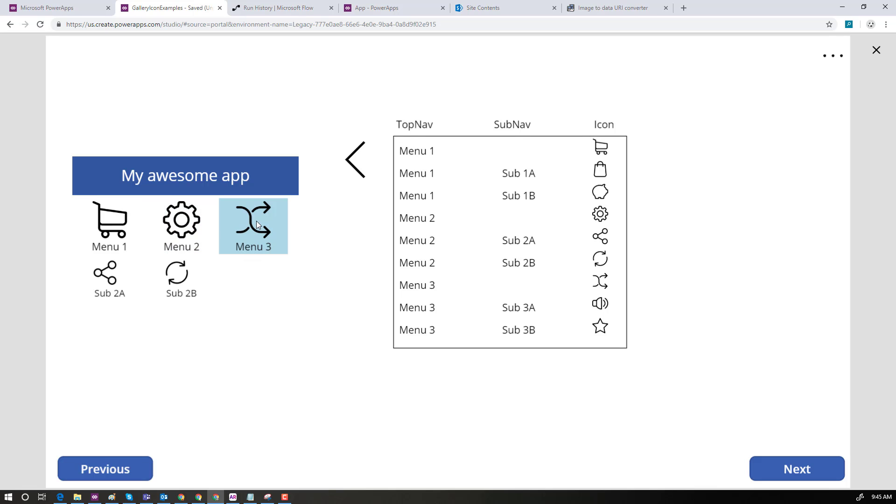
{"action": "left_click", "coordinate": [107, 221]}
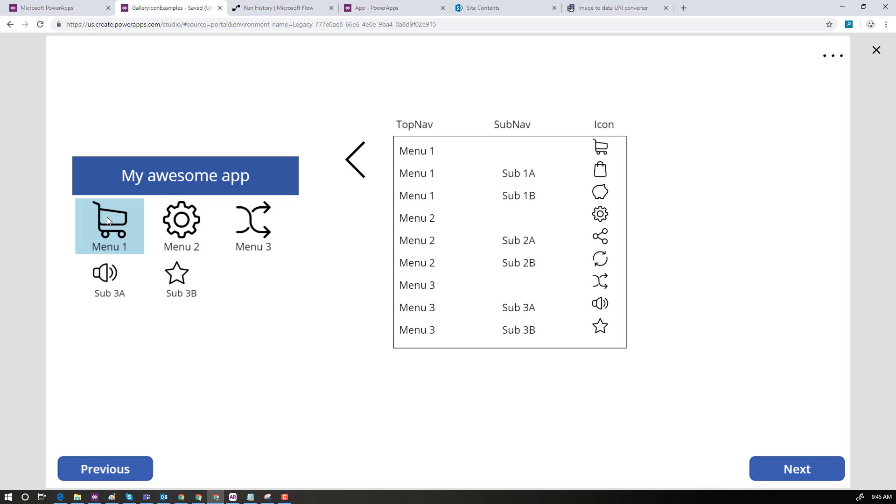
{"action": "left_click", "coordinate": [185, 222]}
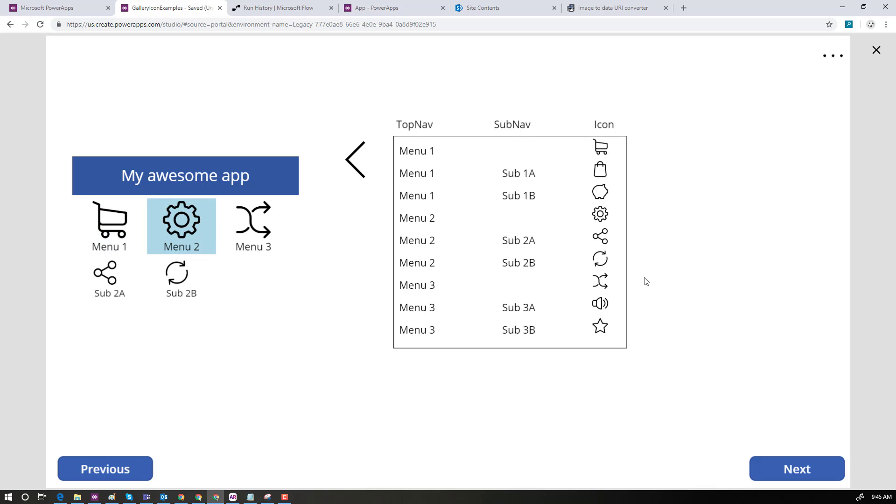
Advance to the Exhibit A screen, leave the preview, and review the images stored in the app's media library
{"action": "left_click", "coordinate": [796, 471]}
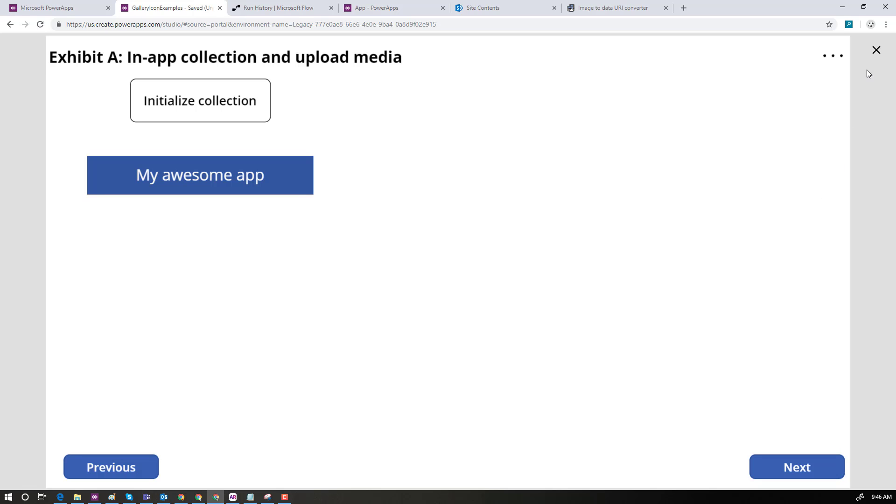
{"action": "left_click", "coordinate": [877, 53]}
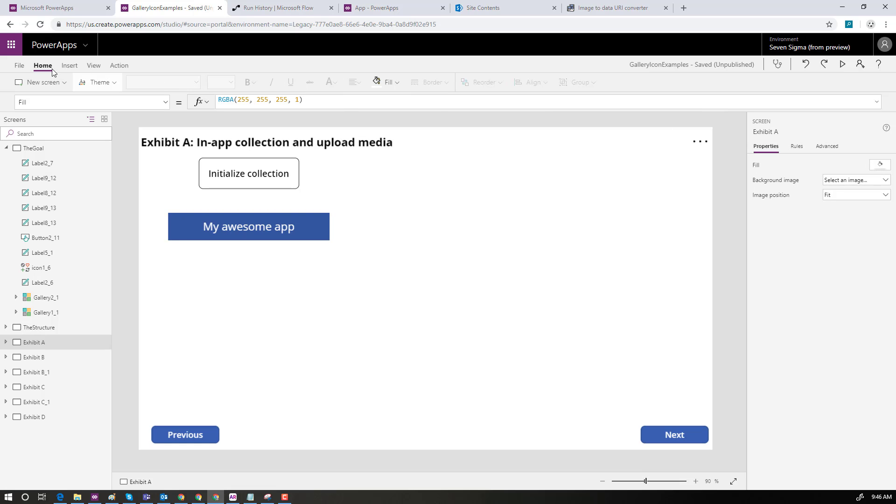
{"action": "left_click", "coordinate": [19, 66]}
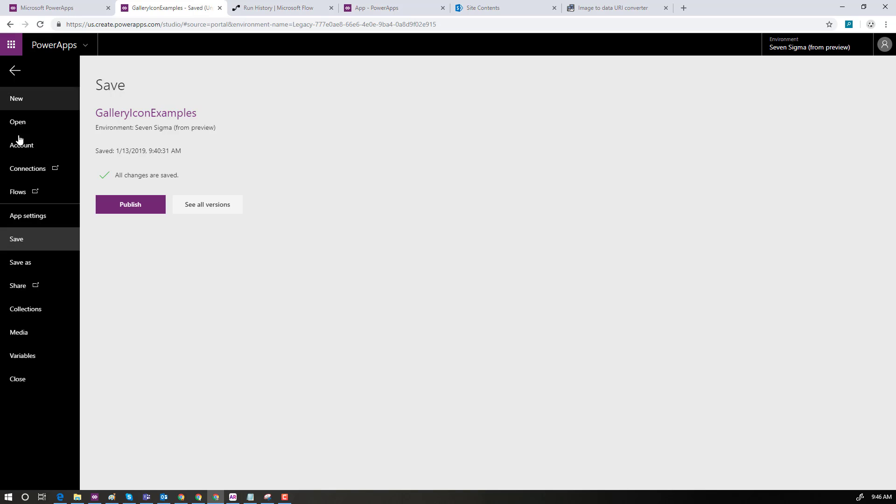
{"action": "left_click", "coordinate": [23, 339]}
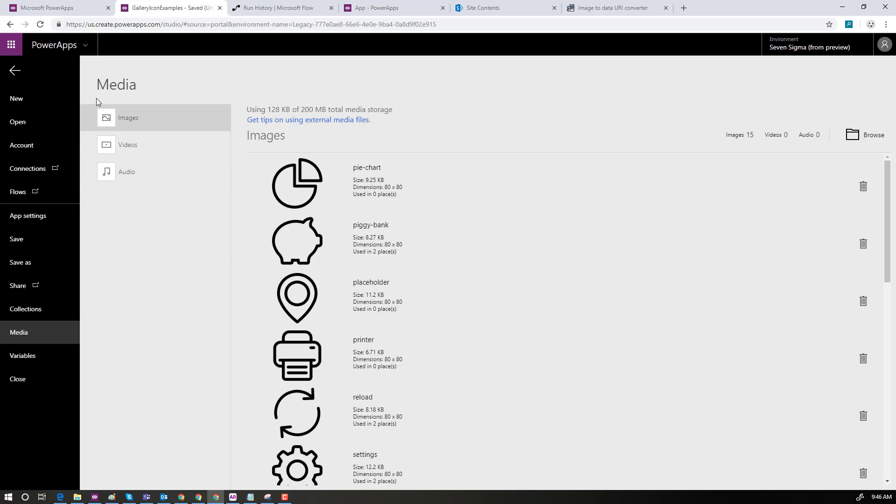
{"action": "left_click", "coordinate": [15, 71]}
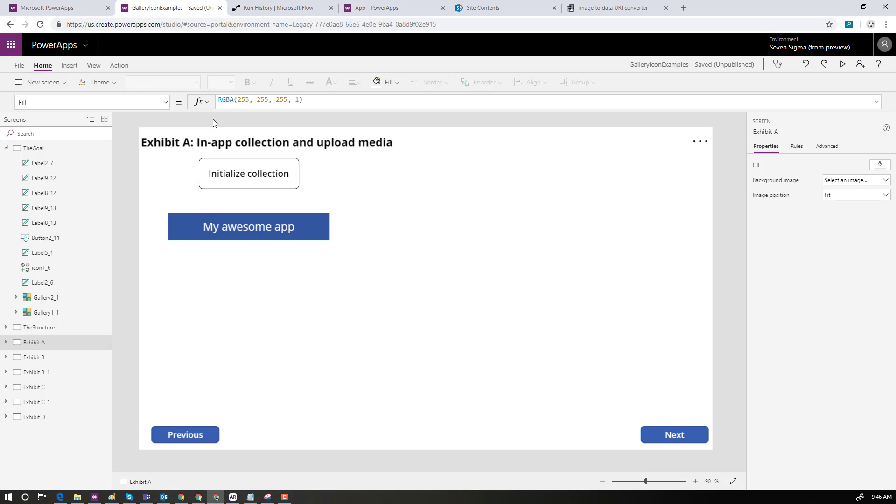
Examine the full OnSelect formula of the Initialize collection button on the Exhibit A screen
{"action": "left_click", "coordinate": [248, 183]}
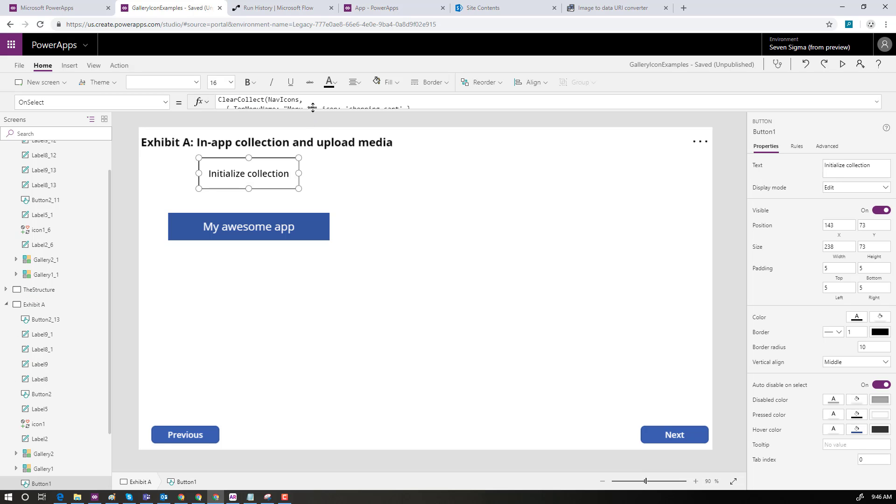
{"action": "left_click_drag", "start_coordinate": [314, 109], "coordinate": [307, 243]}
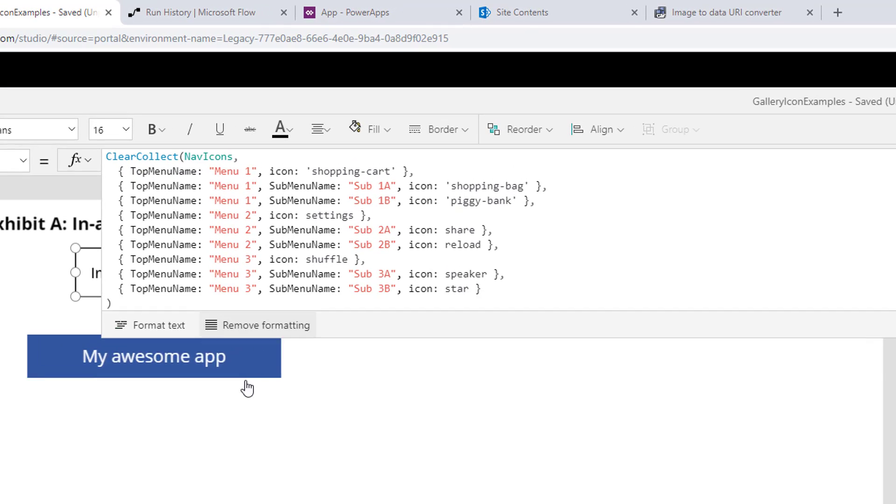
{"action": "left_click_drag", "start_coordinate": [247, 388], "coordinate": [234, 428]}
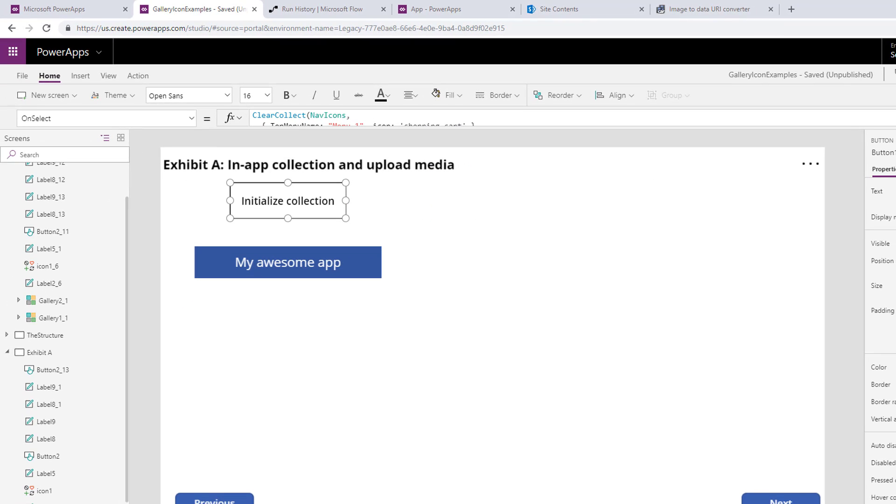
Preview Exhibit A, initialize the icon collection, and test the navigation with Menu 2 and Menu 3
{"action": "key", "text": "F5"}
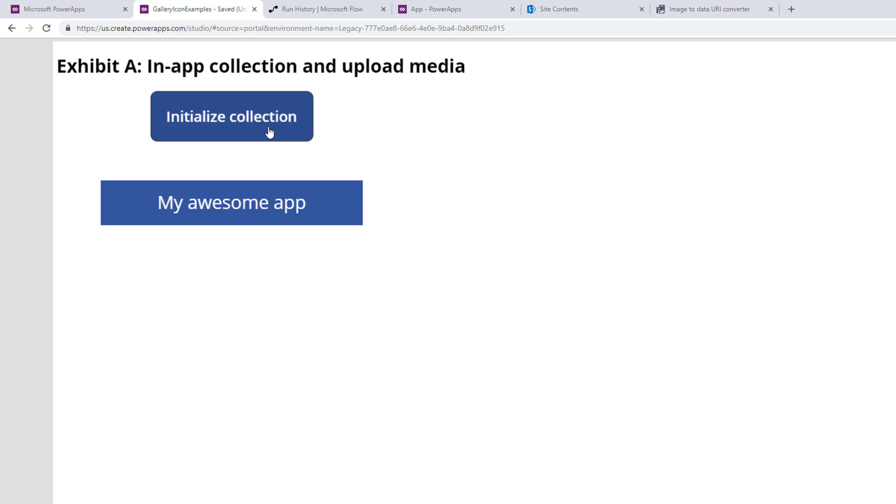
{"action": "left_click", "coordinate": [268, 133]}
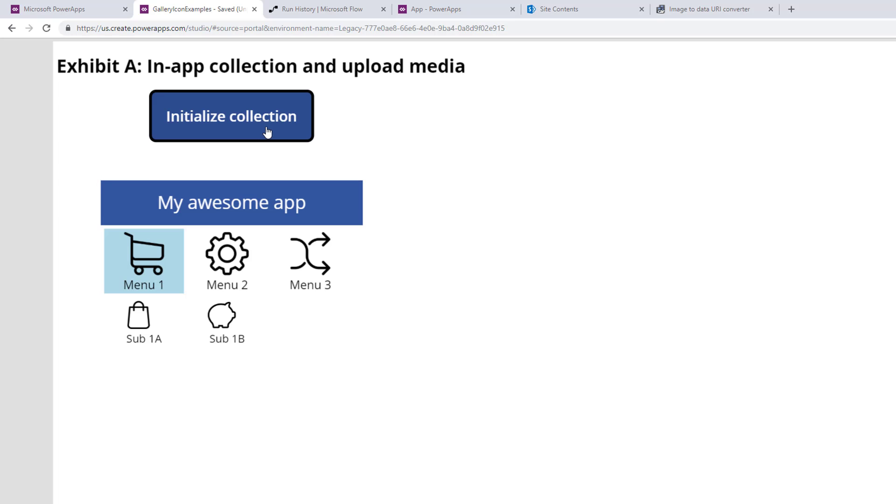
{"action": "left_click", "coordinate": [231, 245]}
{"action": "left_click", "coordinate": [320, 262]}
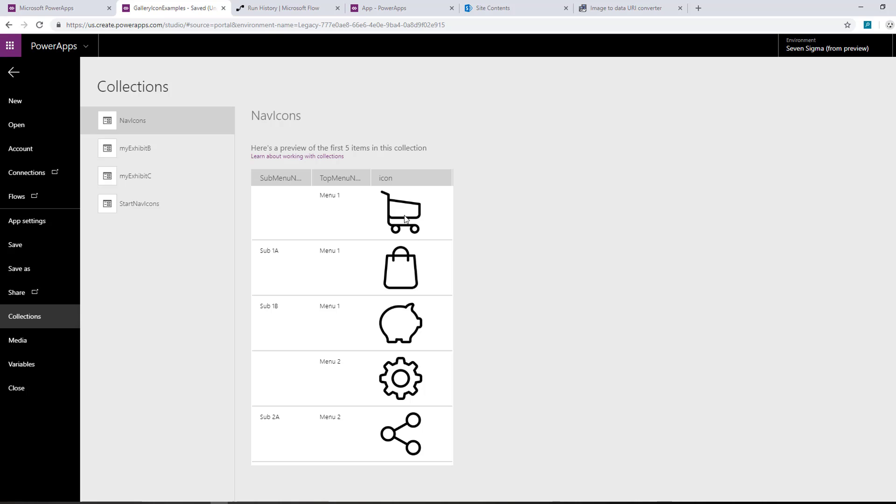
Leave the NavIcons collection overview and preview Exhibit A again, selecting Menu 2 and Menu 1
{"action": "left_click", "coordinate": [11, 71]}
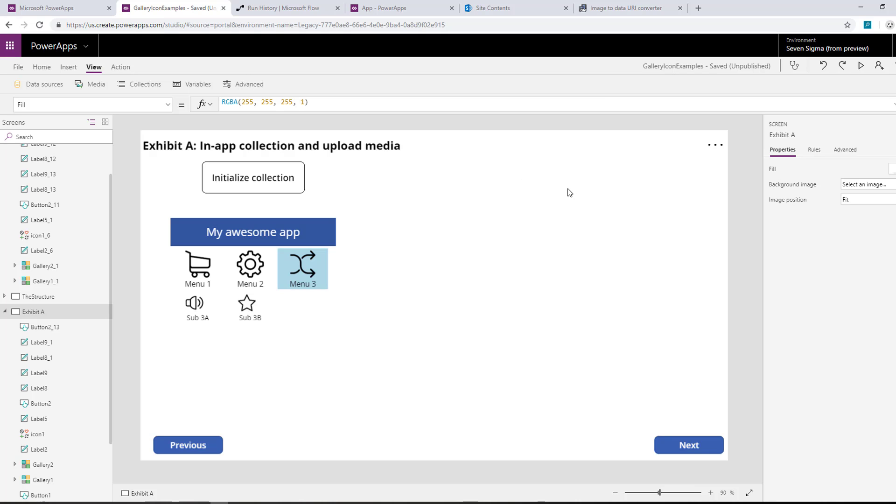
{"action": "left_click", "coordinate": [861, 66]}
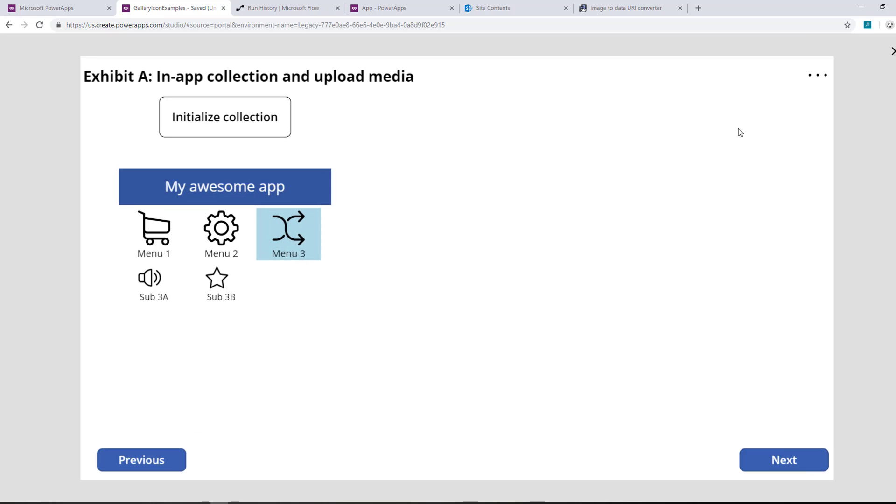
{"action": "left_click", "coordinate": [198, 229]}
{"action": "left_click", "coordinate": [125, 226]}
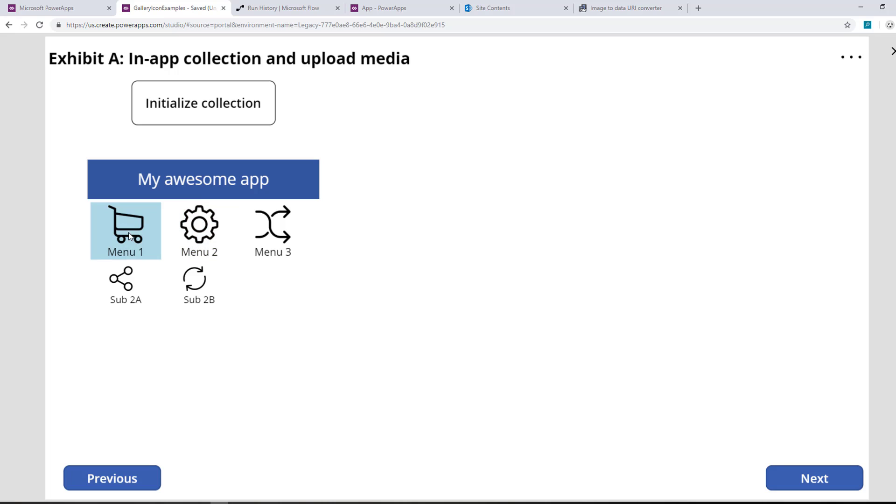
Reveal the pros and cons on the Exhibit A screen and advance to the Exhibit B screen
{"action": "left_click", "coordinate": [848, 60]}
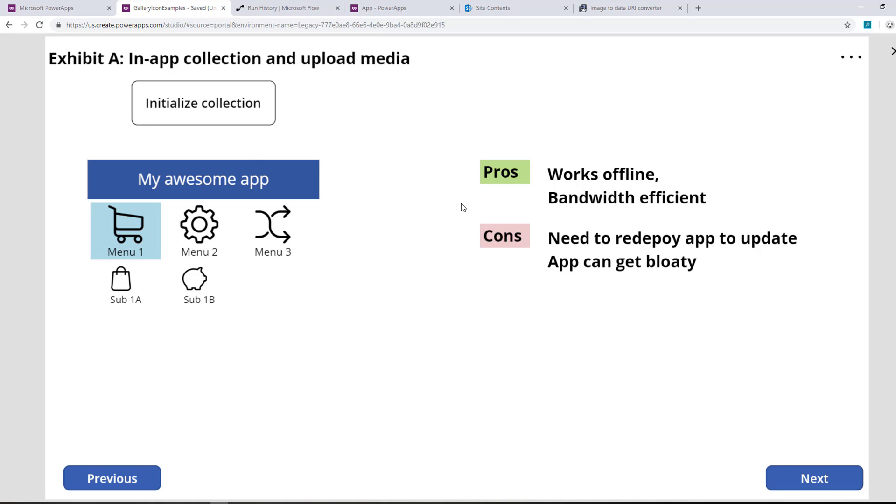
{"action": "left_click", "coordinate": [222, 120]}
{"action": "left_click", "coordinate": [814, 477]}
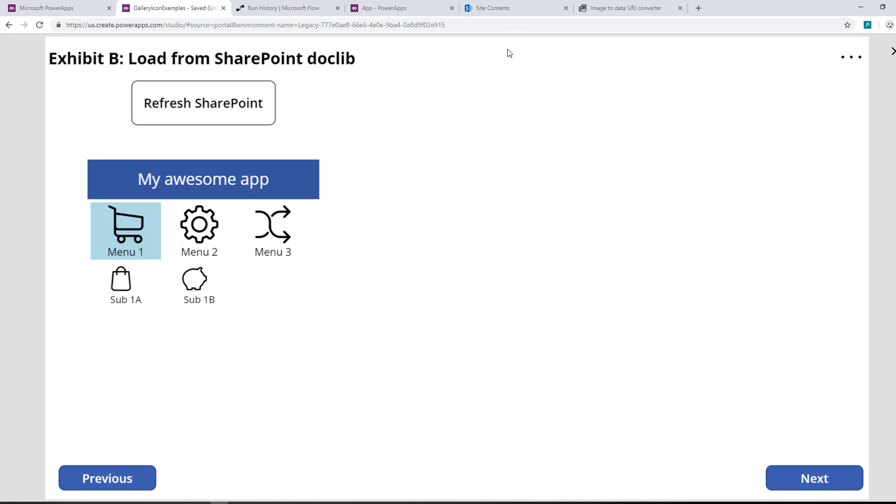
Examine the icon files and menu columns in SharePoint's ExhibitB document library, and return to the GalleryIconExamples app in PowerApps
{"action": "left_click", "coordinate": [502, 10]}
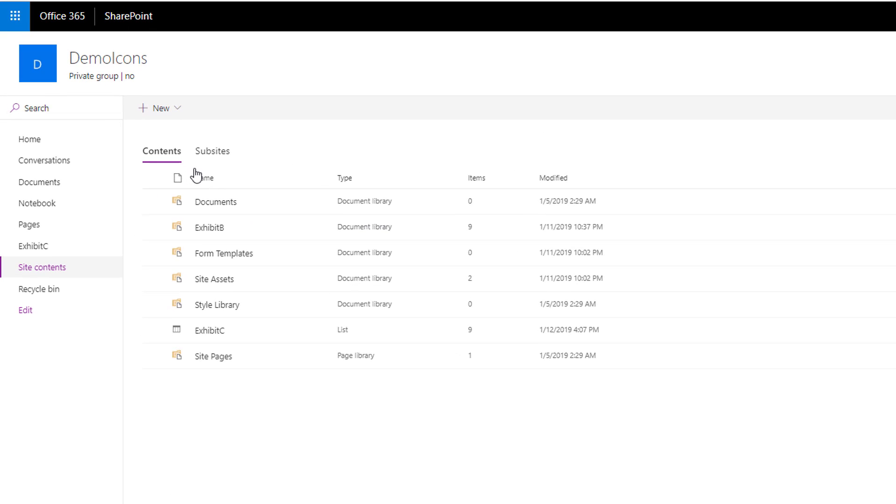
{"action": "left_click", "coordinate": [210, 228]}
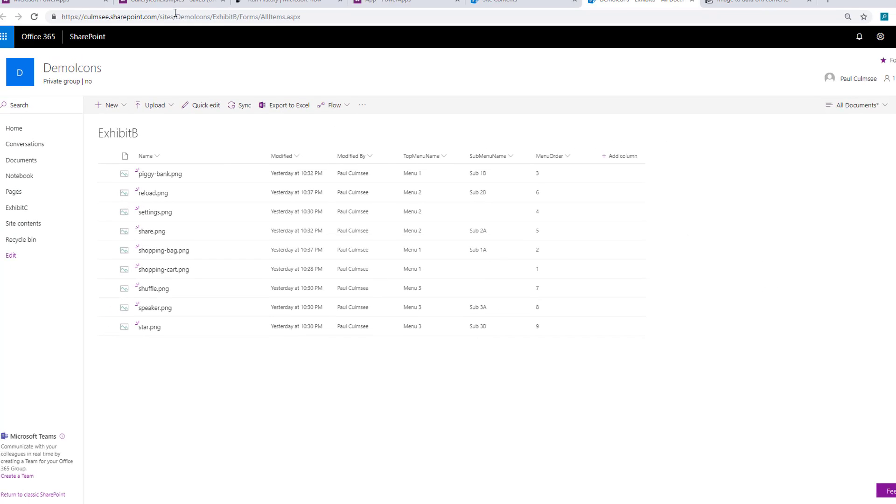
{"action": "left_click", "coordinate": [126, 10]}
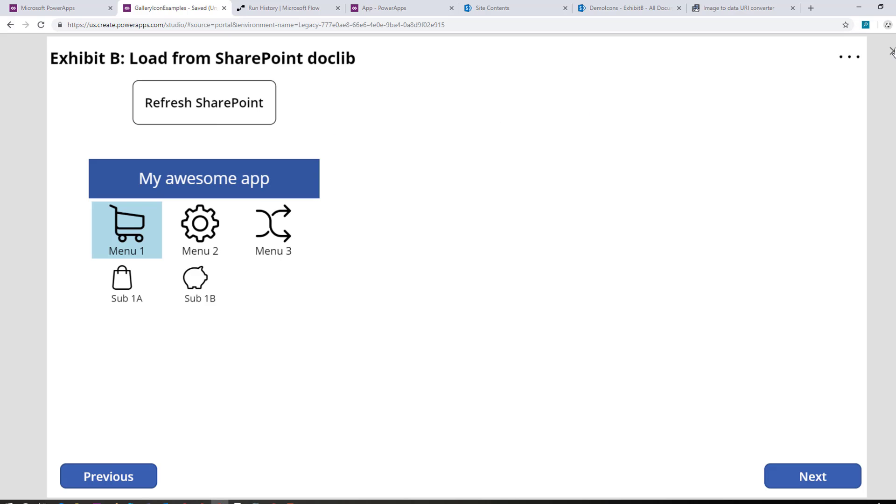
Exit the preview and inspect the formulas of Exhibit B's Refresh SharePoint button, top menu gallery and Menu 1 image
{"action": "key", "text": "Escape"}
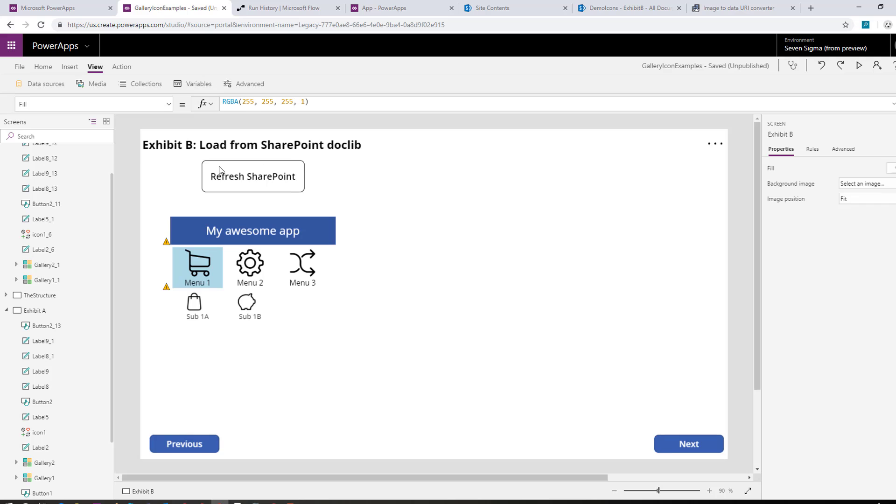
{"action": "left_click", "coordinate": [253, 180]}
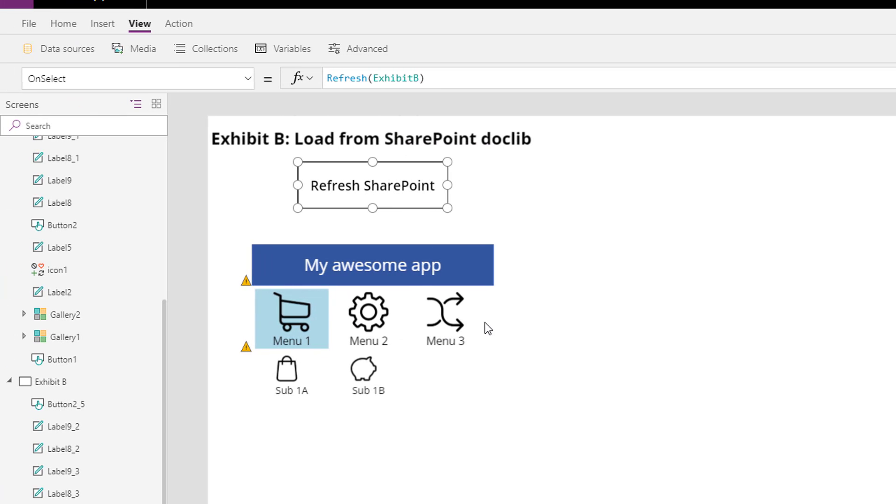
{"action": "left_click", "coordinate": [486, 323]}
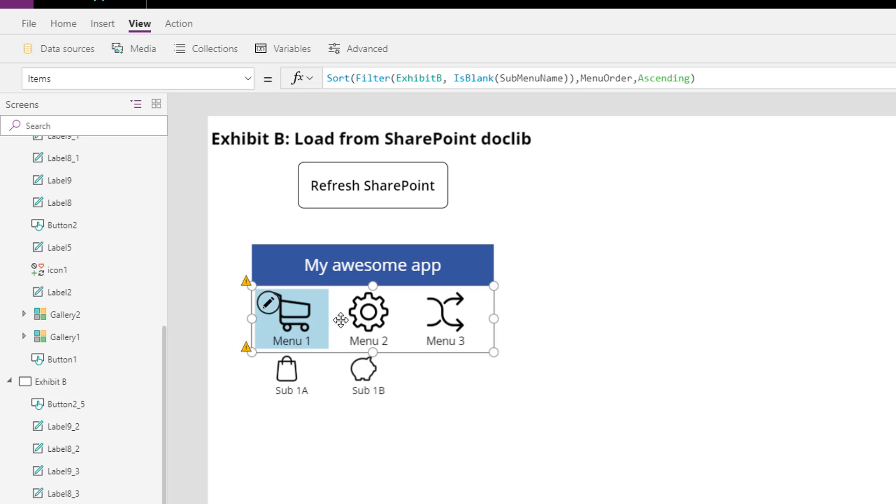
{"action": "left_click", "coordinate": [296, 315]}
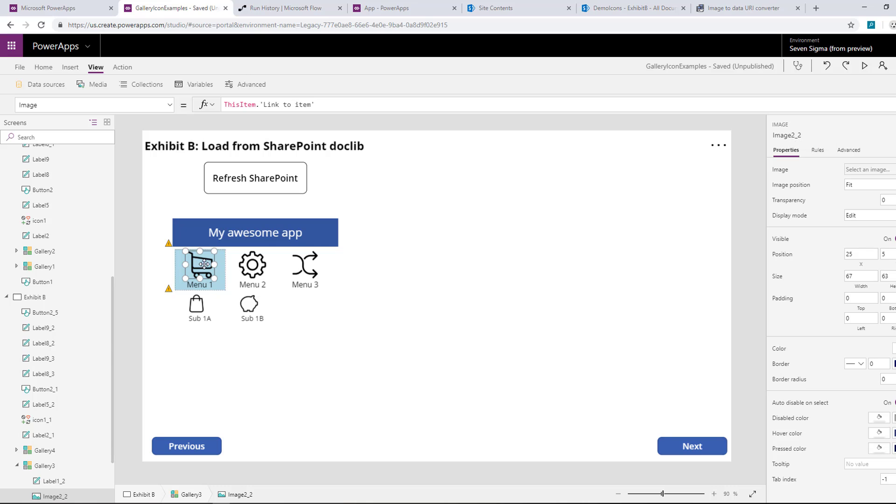
Preview the Exhibit B screen and test its navigation by selecting Menu 2 and Menu 3
{"action": "left_click", "coordinate": [866, 67]}
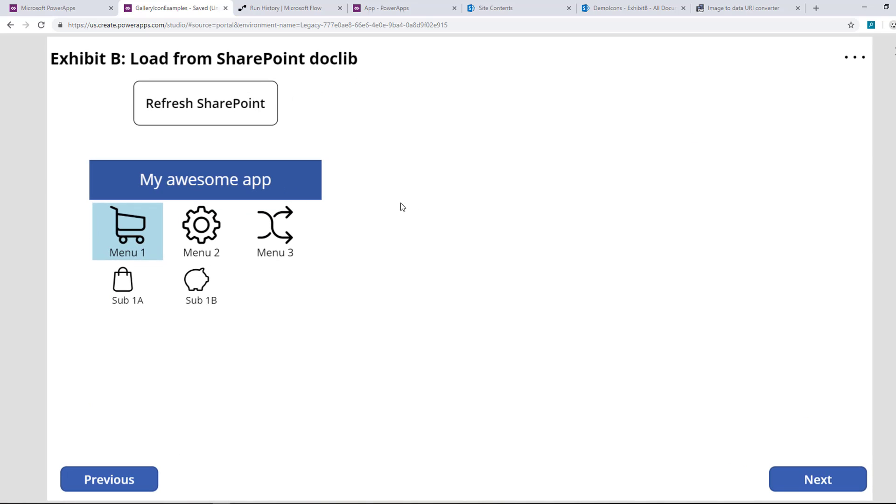
{"action": "left_click", "coordinate": [214, 234]}
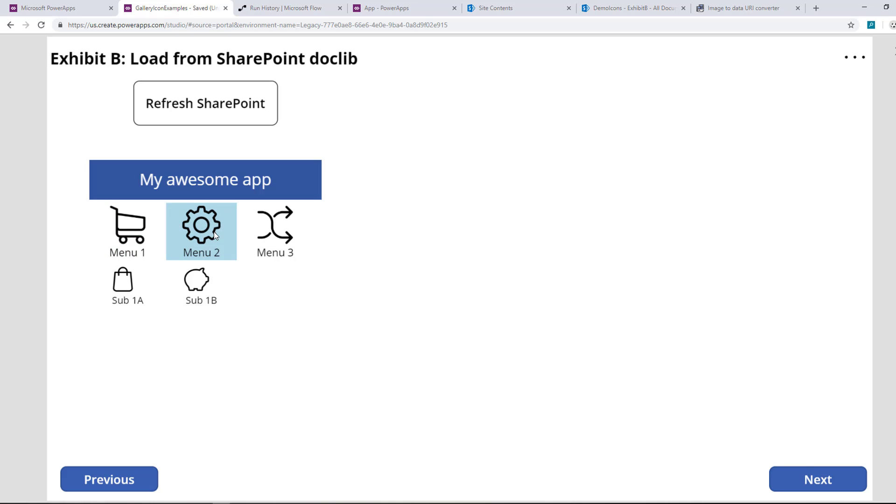
{"action": "left_click", "coordinate": [282, 234]}
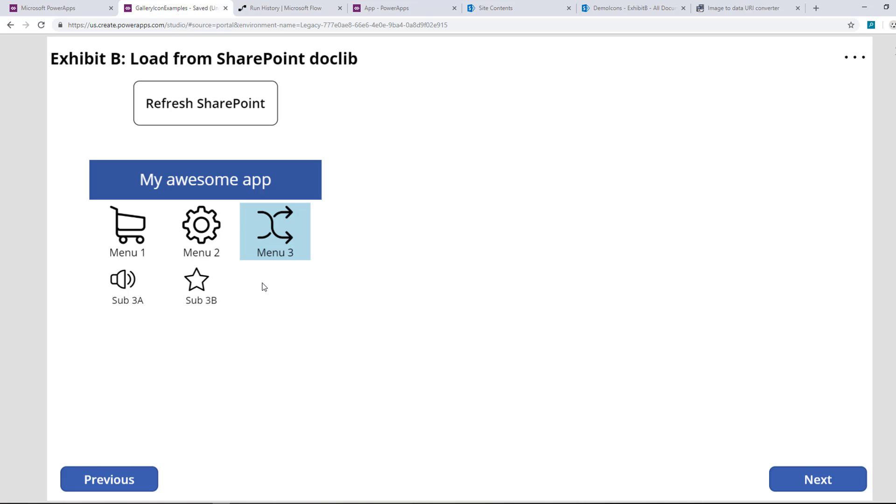
{"action": "key", "text": "Escape"}
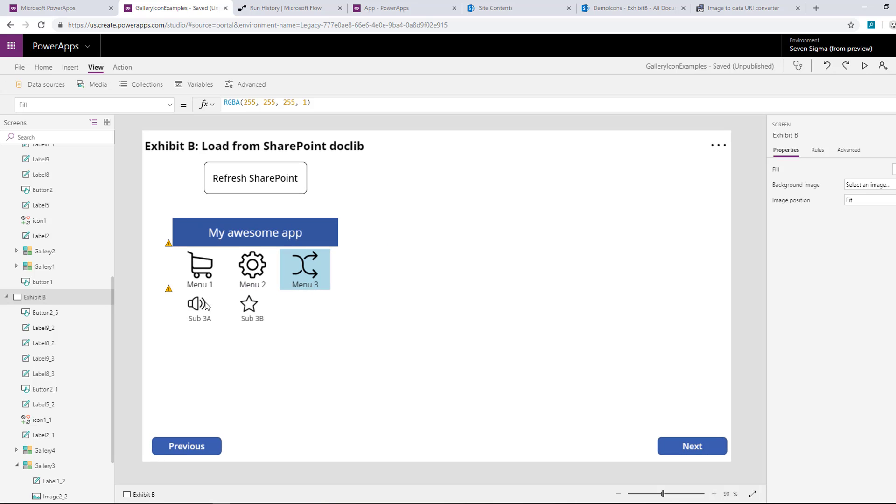
Examine the submenu gallery's Items formula and the warning on the top menu gallery in Exhibit B
{"action": "left_click", "coordinate": [230, 310]}
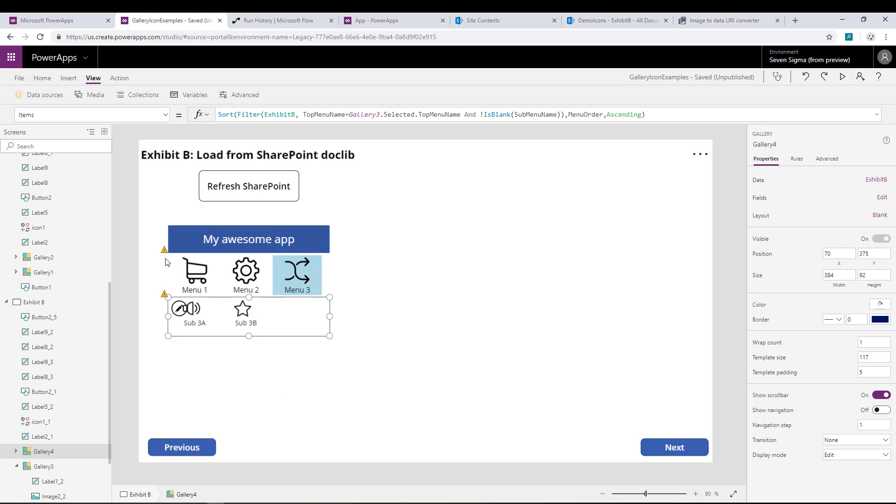
{"action": "mouse_move", "coordinate": [164, 253]}
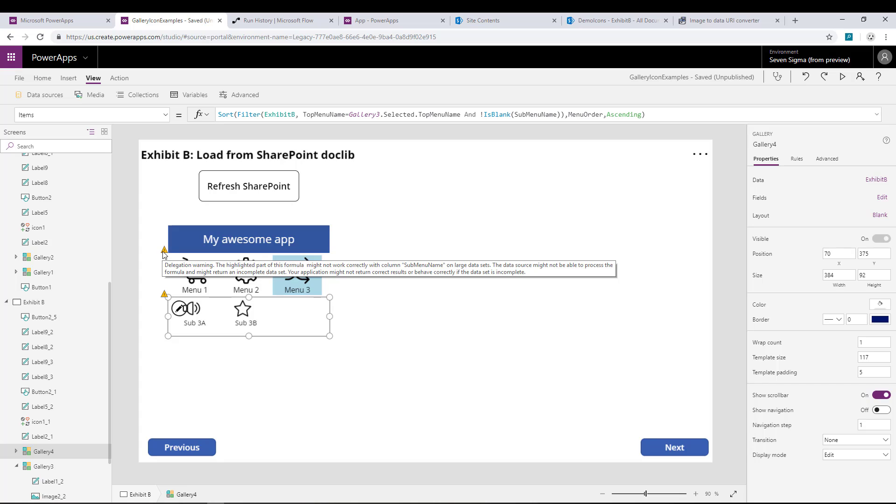
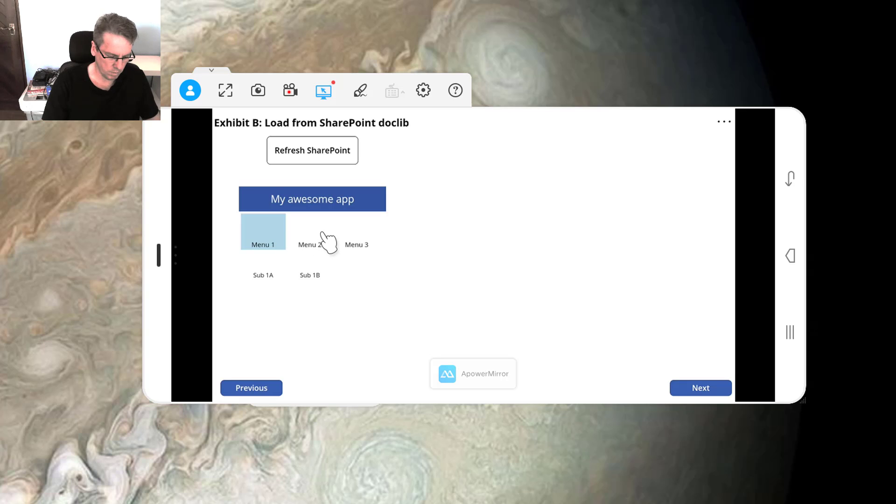
Switch to the mirrored phone in ApowerMirror and try Menu 2 on the Exhibit B screen
{"action": "left_click", "coordinate": [324, 238]}
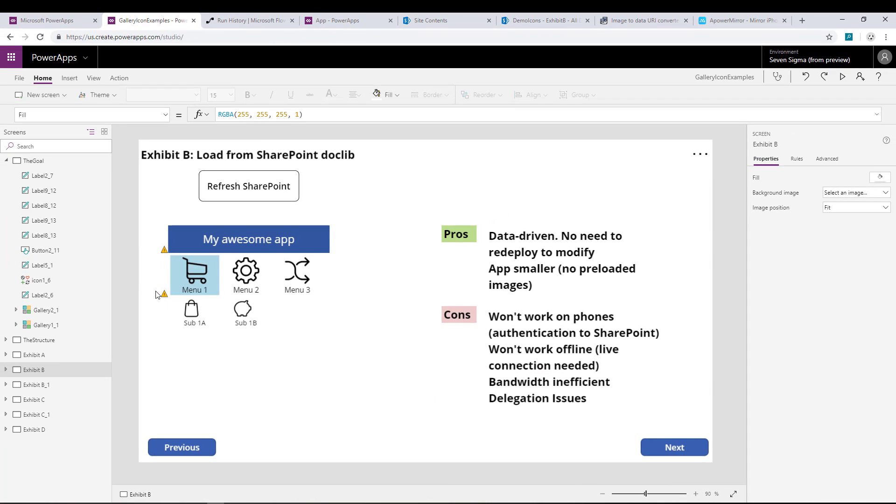
Inspect the Items formula of Exhibit B's top menu gallery and advance in preview to Exhibit B1
{"action": "left_click", "coordinate": [307, 280]}
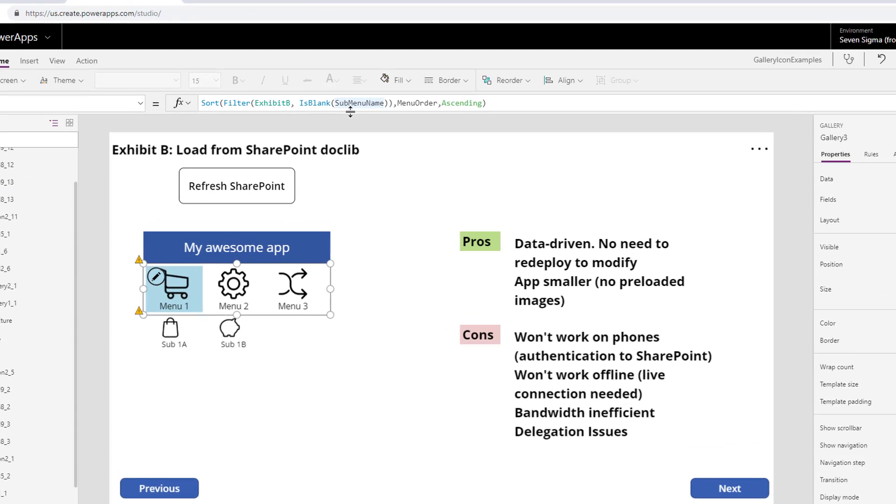
{"action": "left_click", "coordinate": [338, 115]}
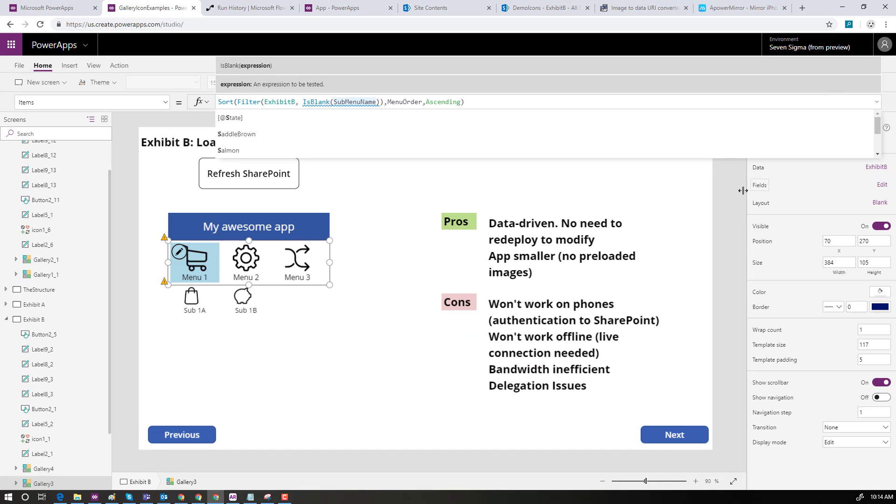
{"action": "left_click", "coordinate": [845, 69]}
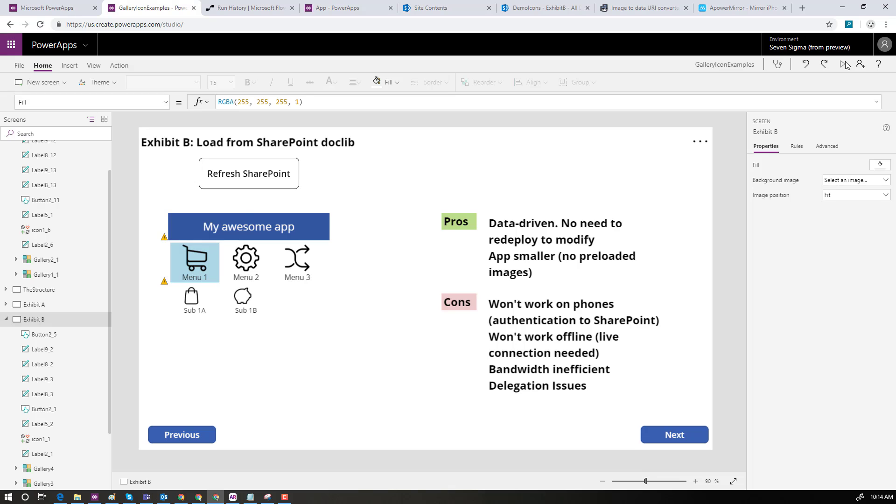
{"action": "key", "text": "F5"}
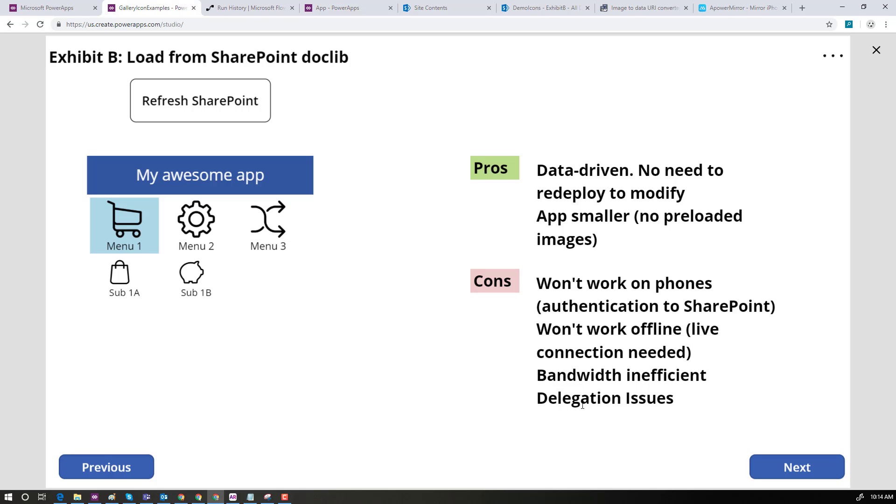
{"action": "left_click", "coordinate": [797, 468]}
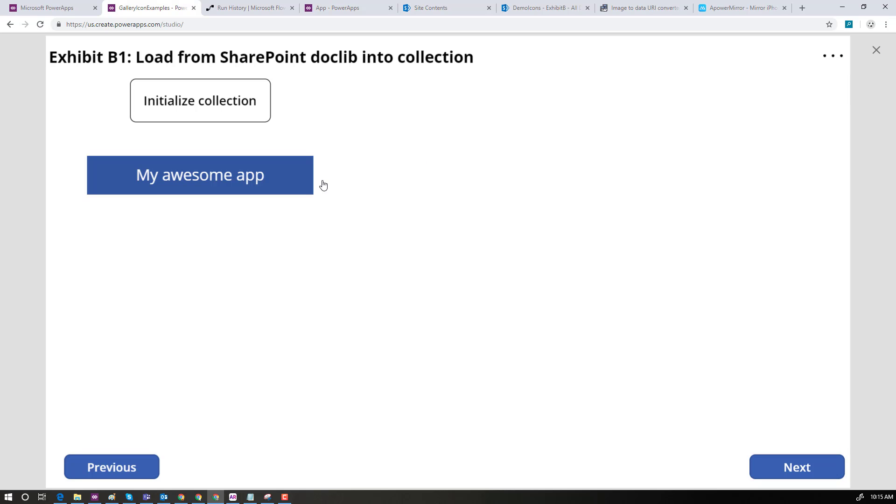
Exit the preview, run Exhibit B1's Initialize collection button, and inspect the formulas of the button and the top menu gallery
{"action": "key", "text": "Escape"}
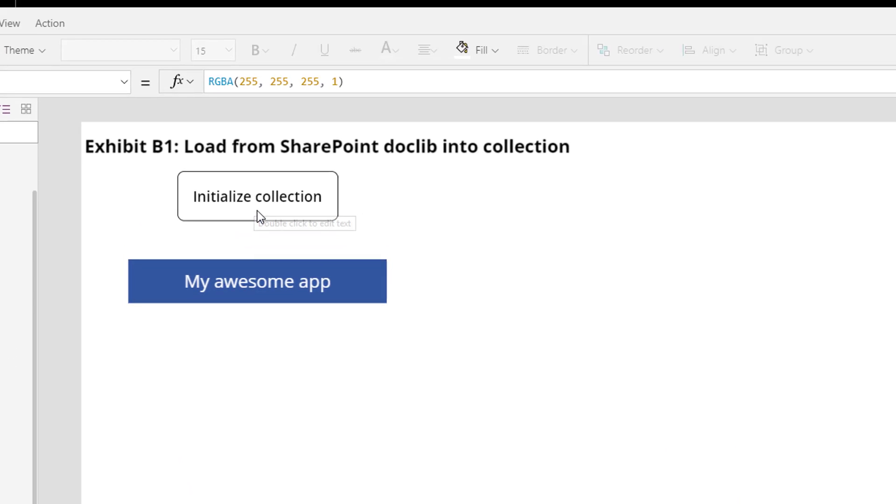
{"action": "left_click", "coordinate": [248, 186]}
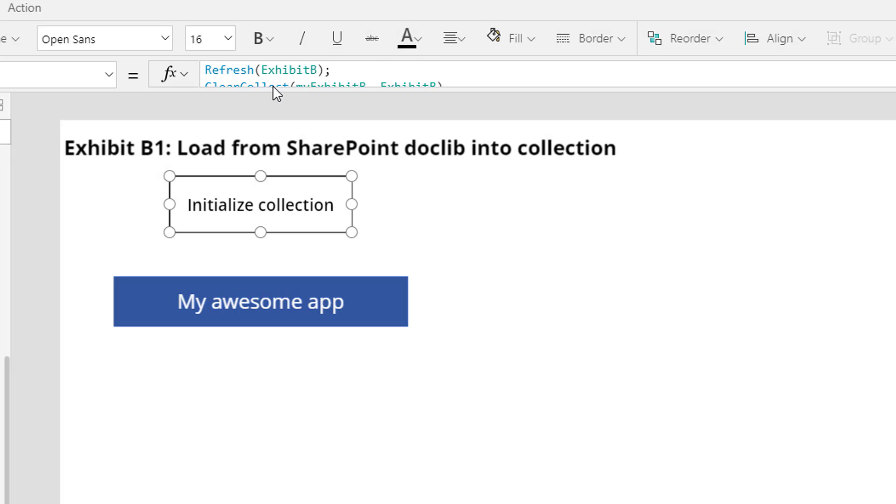
{"action": "left_click_drag", "start_coordinate": [267, 155], "coordinate": [273, 176]}
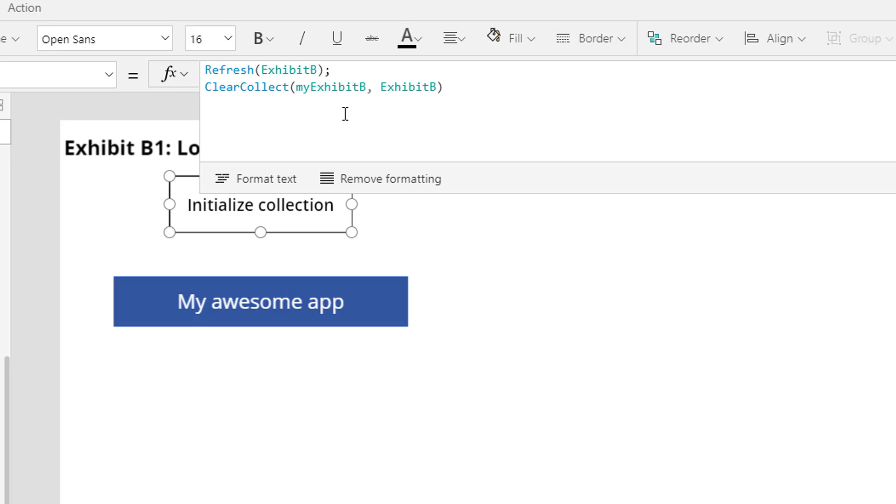
{"action": "left_click", "coordinate": [301, 225], "text": "alt"}
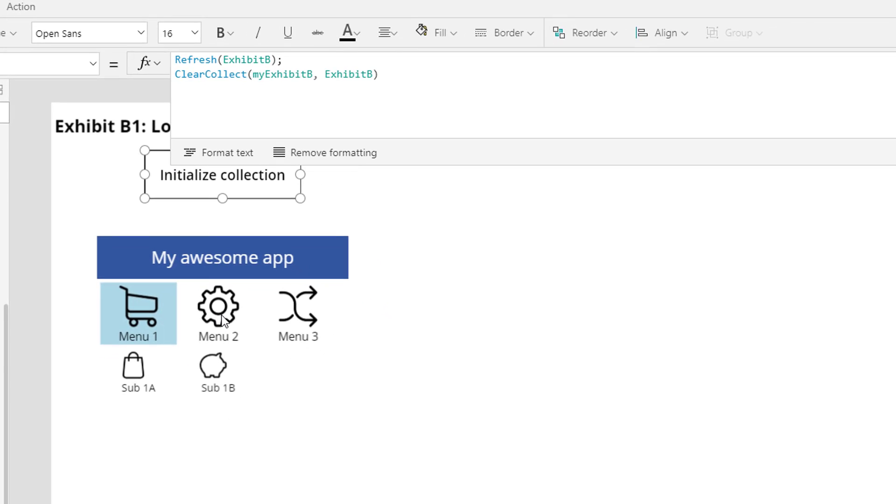
{"action": "left_click", "coordinate": [321, 302]}
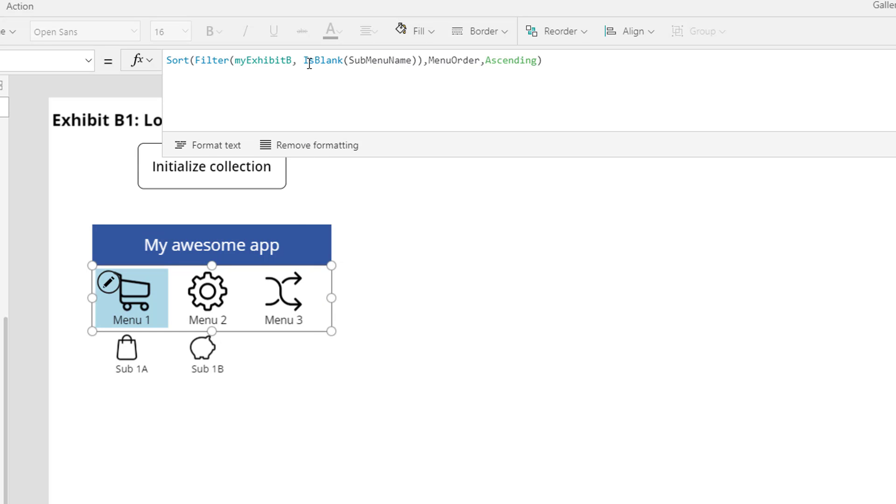
{"action": "left_click", "coordinate": [395, 62]}
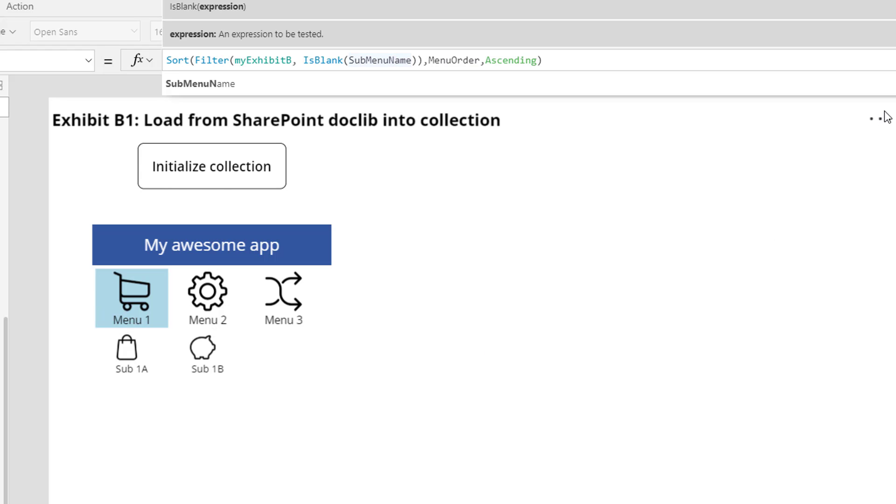
Reveal the pros and cons of Exhibit B1 in preview and advance to Exhibit C
{"action": "left_click", "coordinate": [844, 56]}
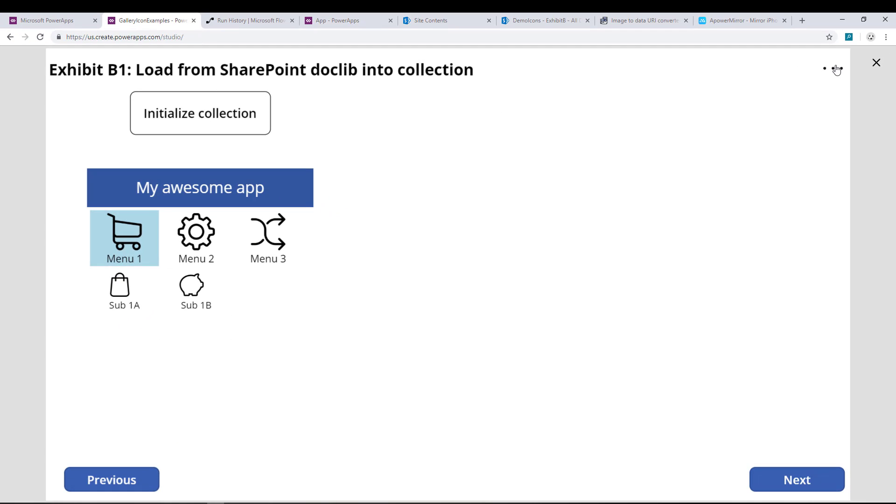
{"action": "left_click", "coordinate": [788, 99]}
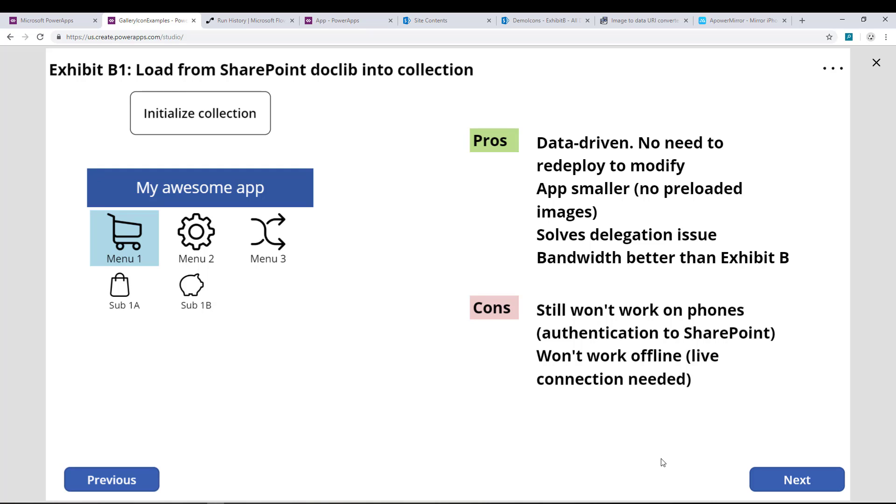
{"action": "left_click", "coordinate": [809, 486]}
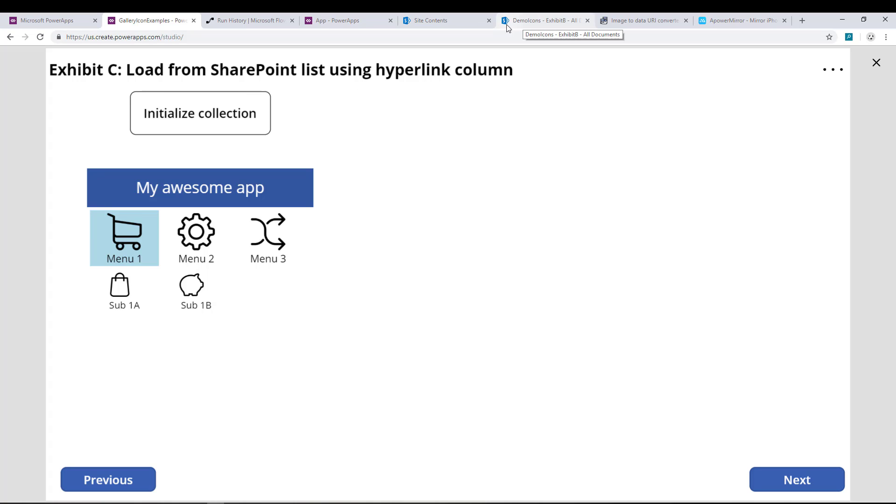
In SharePoint, format the ExhibitC list's Icon column URL as Hyperlink and widen that column in the list view
{"action": "left_click", "coordinate": [444, 22]}
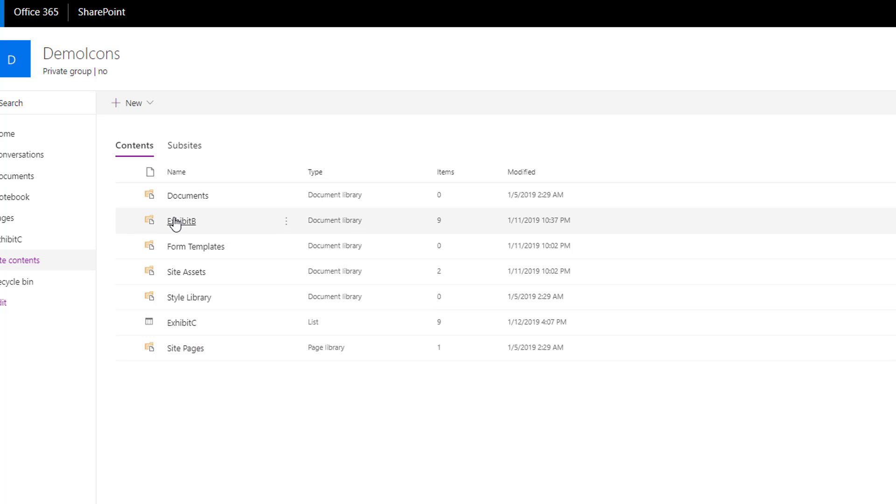
{"action": "left_click", "coordinate": [179, 325]}
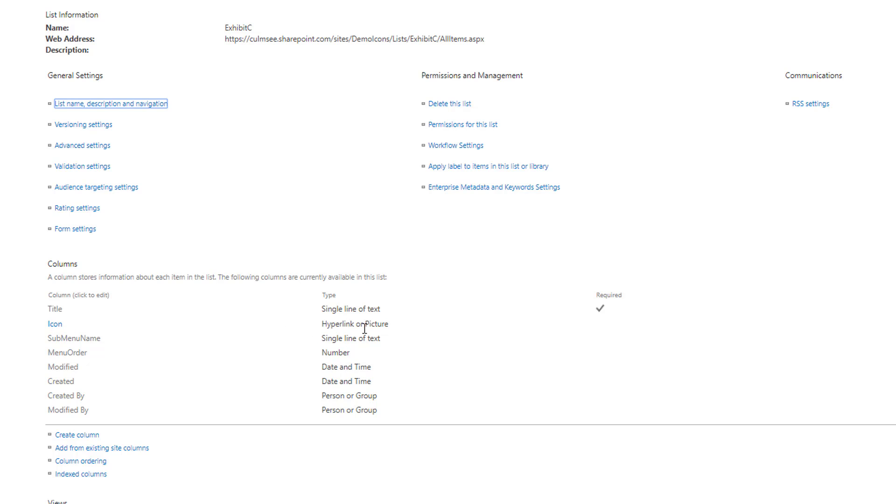
{"action": "left_click", "coordinate": [58, 326]}
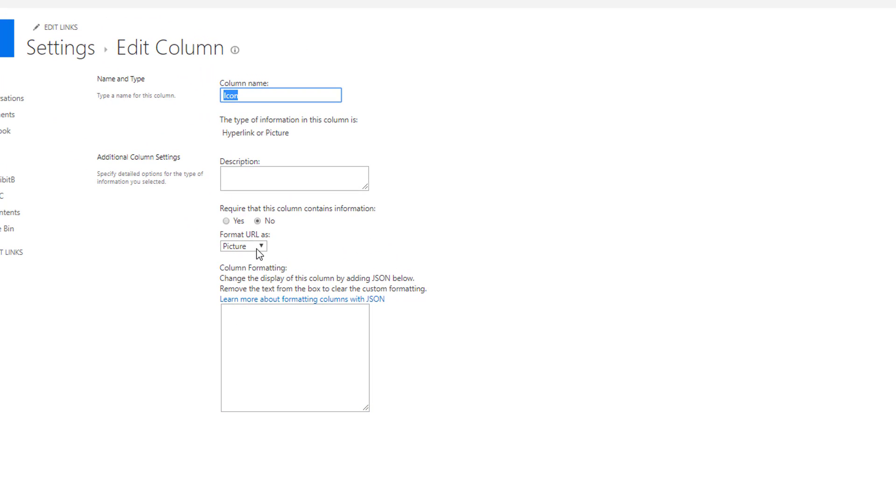
{"action": "left_click", "coordinate": [262, 247]}
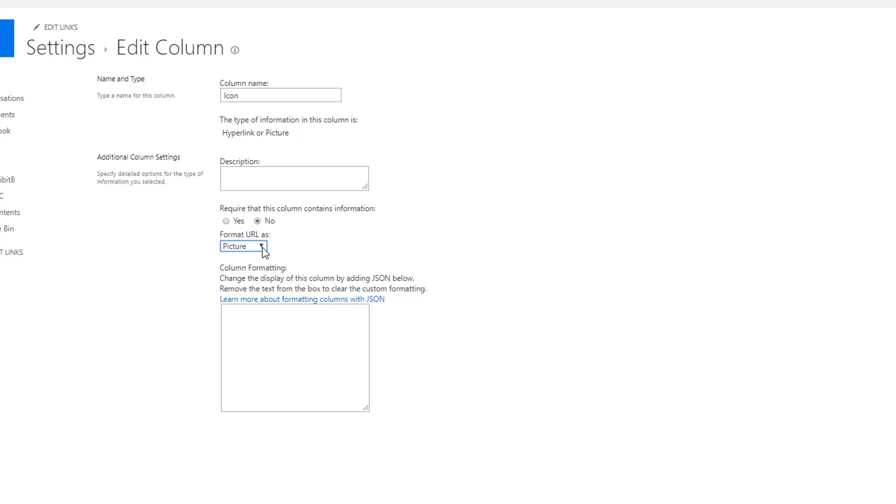
{"action": "left_click", "coordinate": [236, 265]}
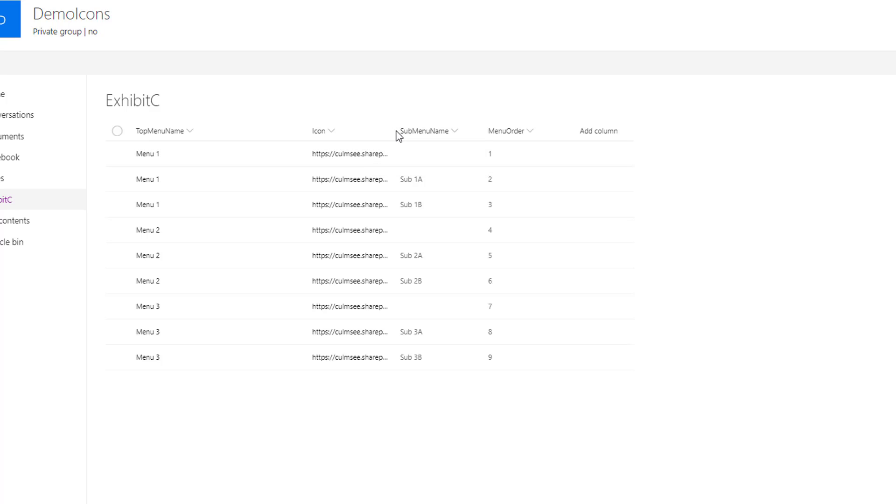
{"action": "left_click_drag", "start_coordinate": [396, 130], "coordinate": [637, 131]}
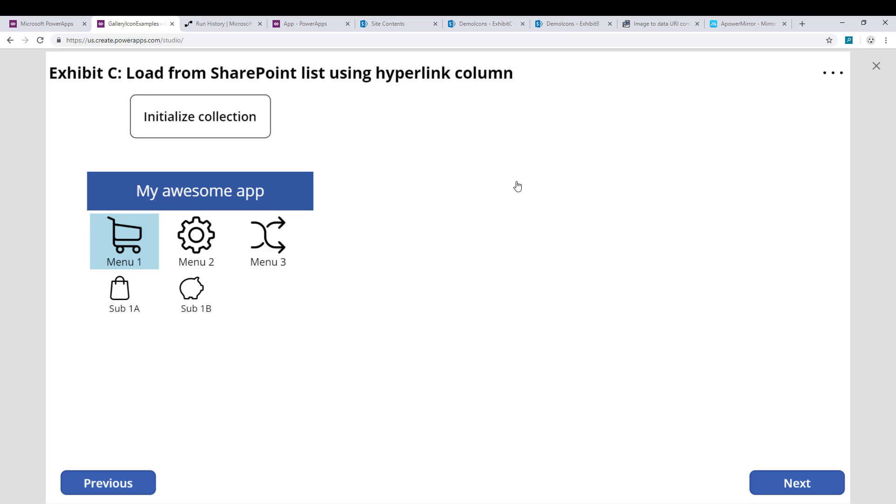
Return to the PowerApps editor and inspect the formulas of Exhibit C's top menu gallery and Menu 1 image
{"action": "key", "text": "Escape"}
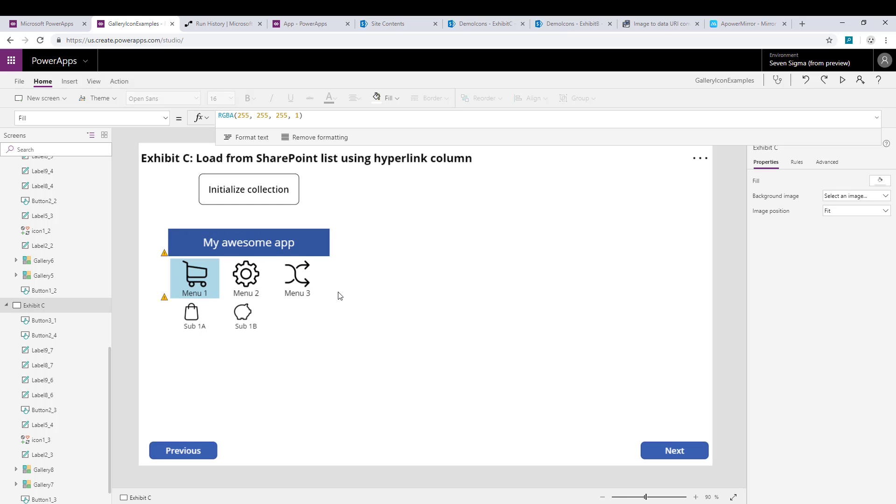
{"action": "left_click", "coordinate": [325, 287]}
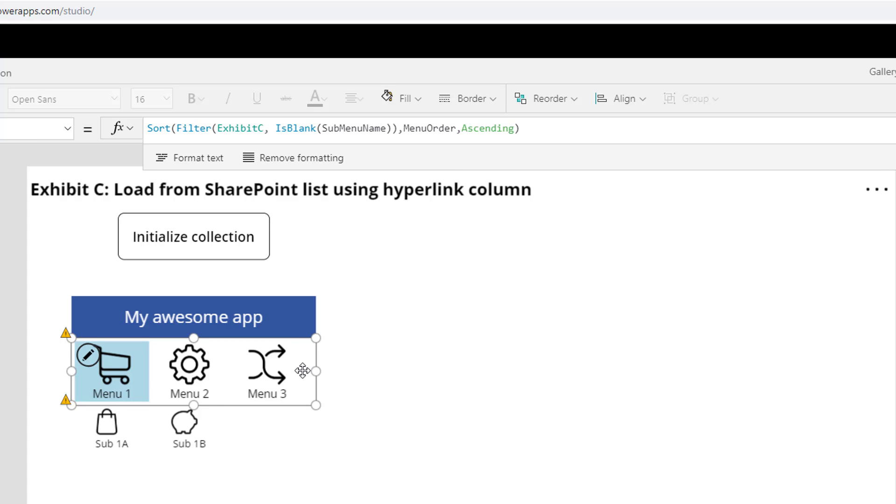
{"action": "left_click", "coordinate": [107, 363]}
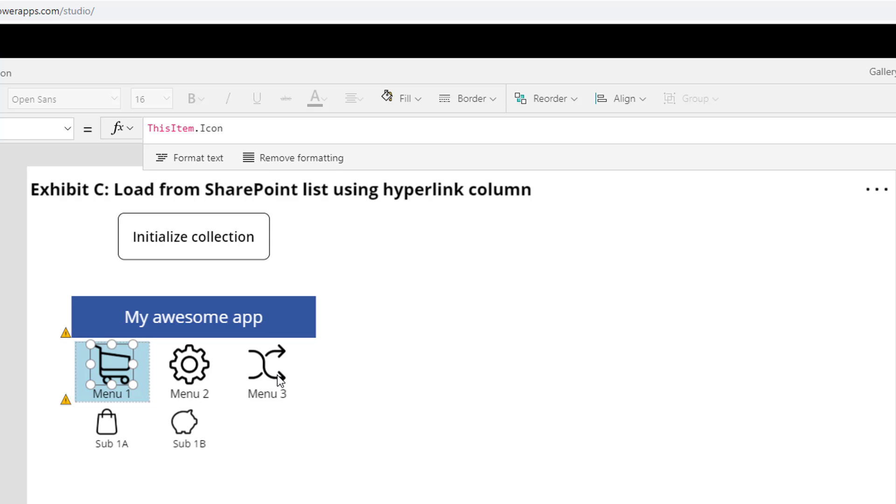
{"action": "left_click", "coordinate": [468, 0]}
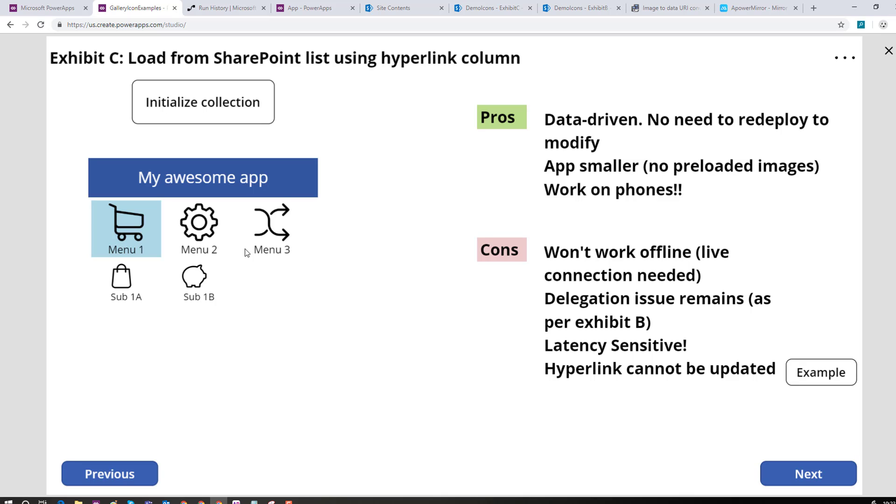
Test icon loading on the previewed Exhibit C screen by selecting Menu 2, Menu 3, Menu 2 and Menu 1
{"action": "left_click", "coordinate": [203, 228]}
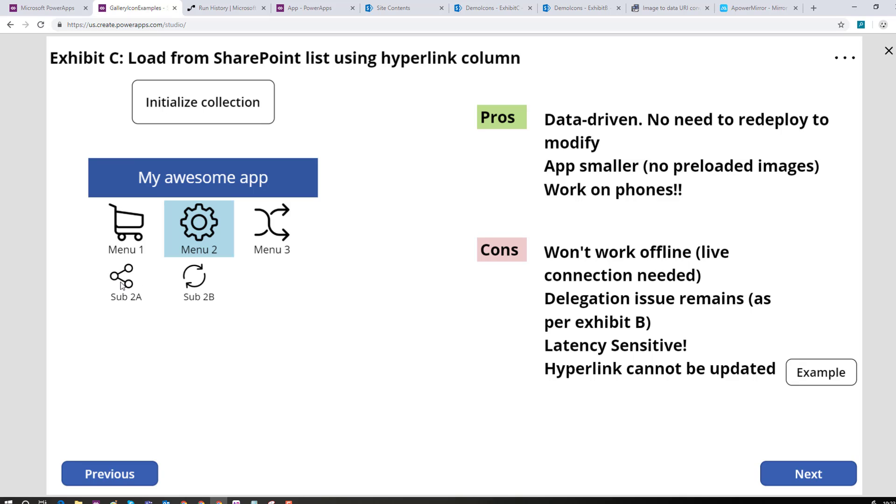
{"action": "left_click", "coordinate": [270, 228]}
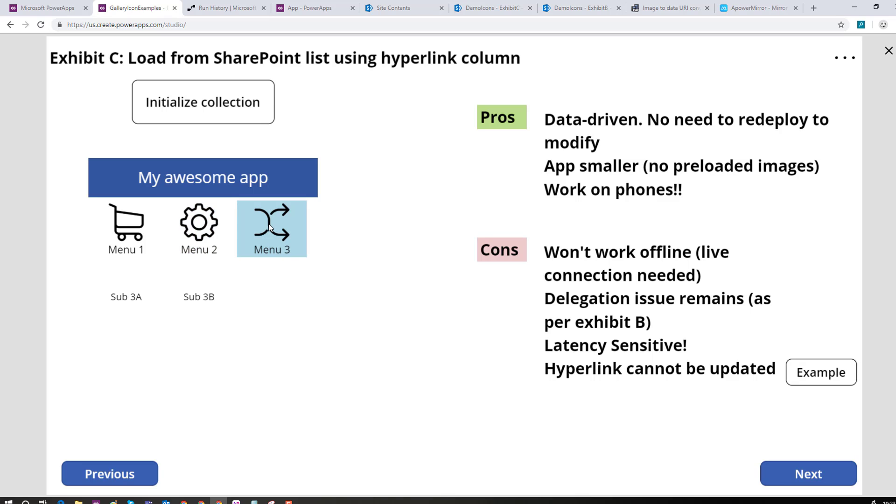
{"action": "left_click", "coordinate": [193, 229]}
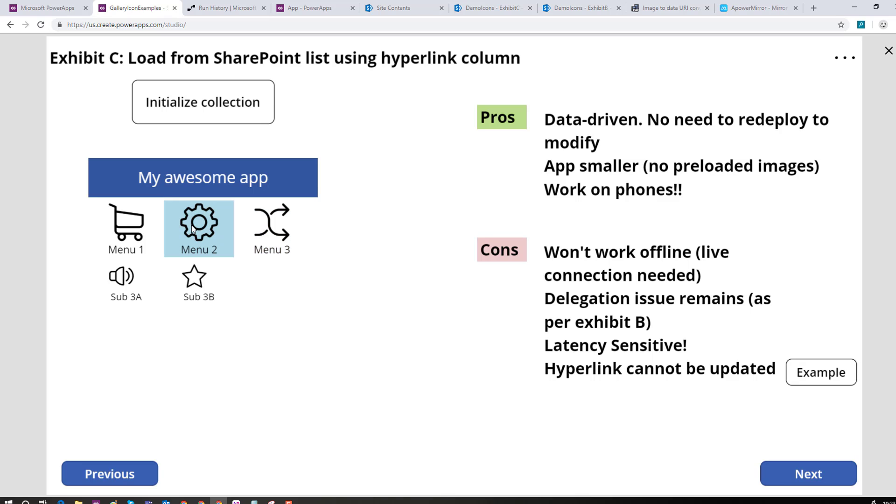
{"action": "left_click", "coordinate": [135, 232]}
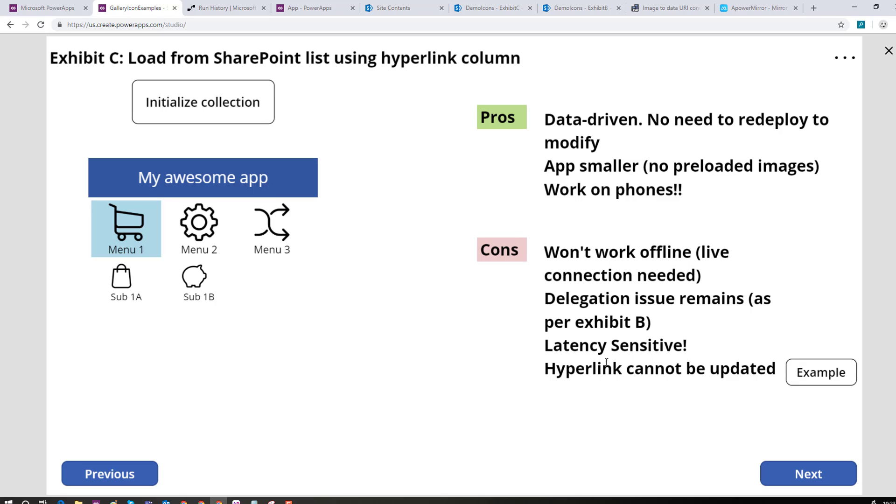
{"action": "left_click", "coordinate": [889, 51]}
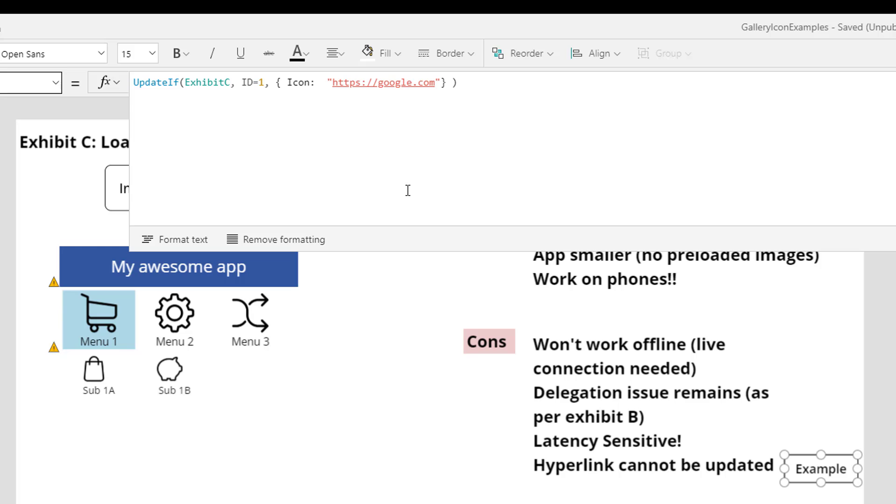
{"action": "key", "text": "alt"}
{"action": "left_click", "coordinate": [799, 481]}
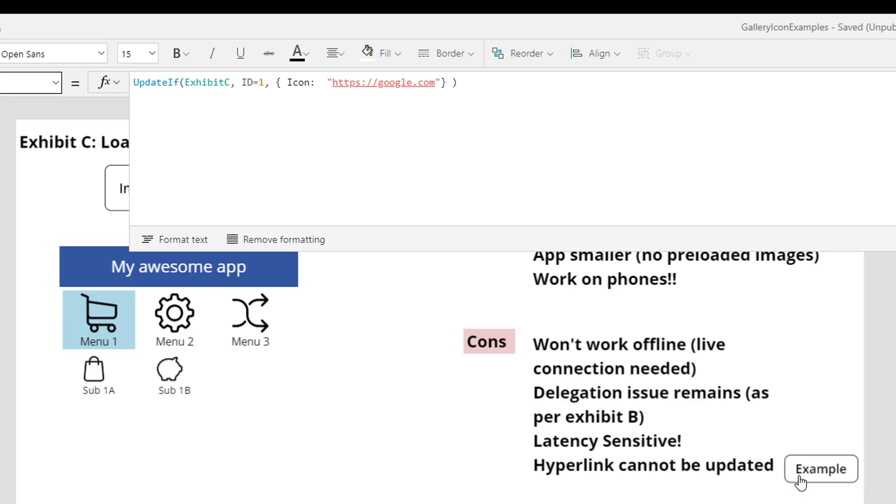
{"action": "left_click", "coordinate": [800, 481]}
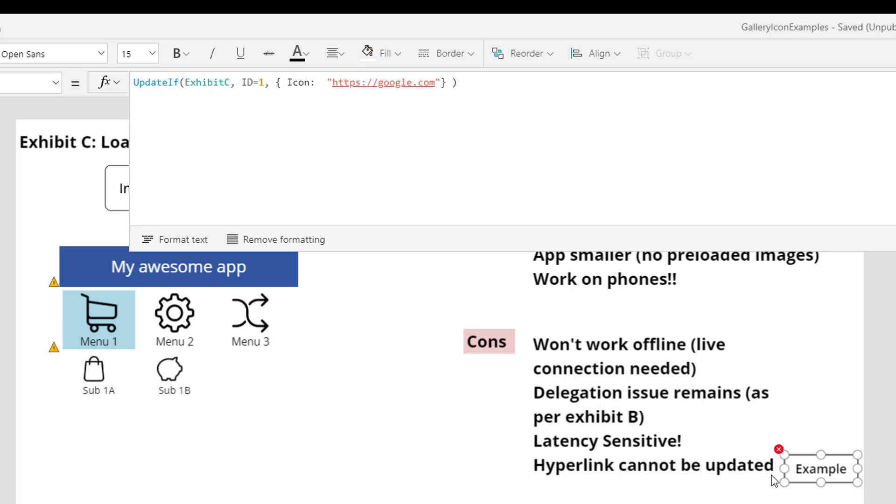
{"action": "mouse_move", "coordinate": [779, 451]}
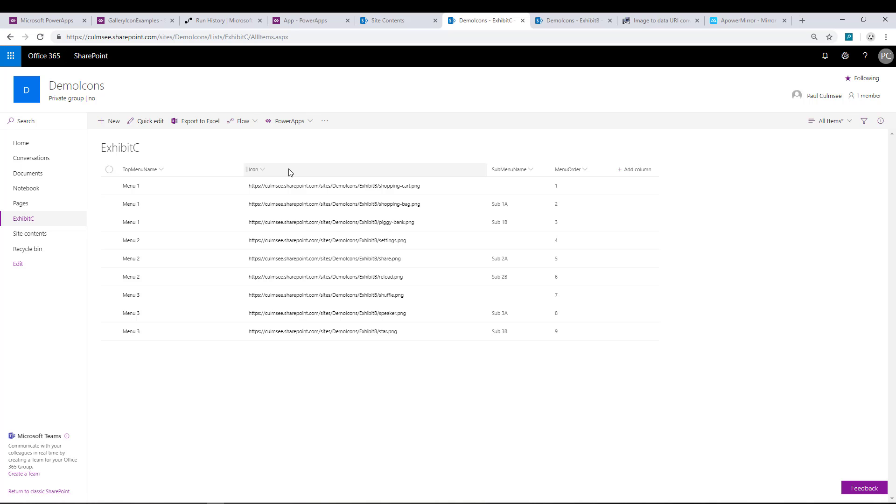
Format the ExhibitC list's Icon column URL as Picture, save the column, and reopen the list
{"action": "left_click", "coordinate": [845, 55]}
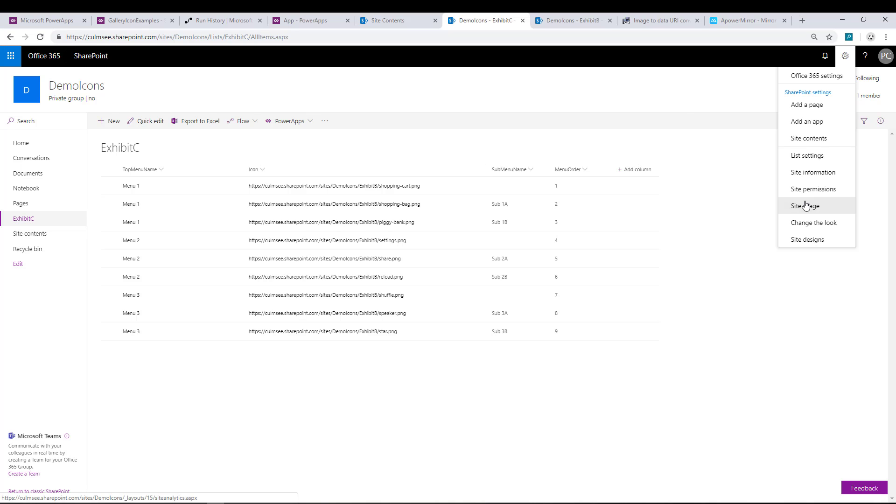
{"action": "left_click", "coordinate": [807, 155]}
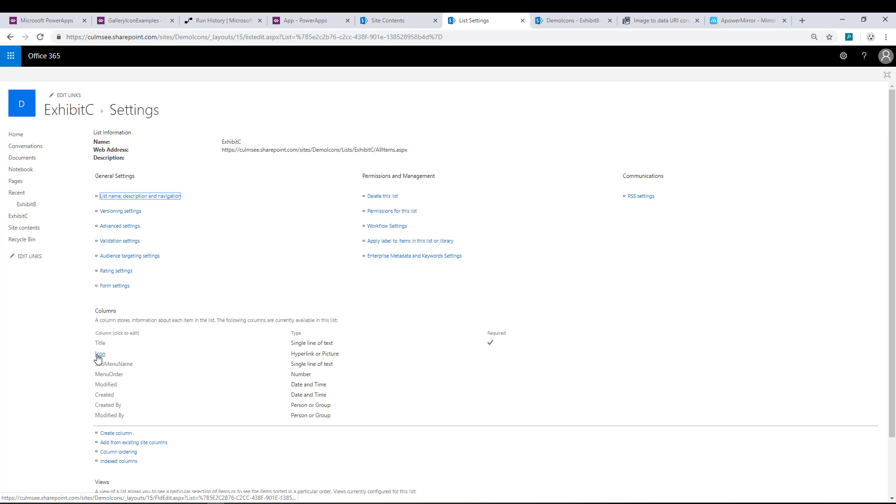
{"action": "left_click", "coordinate": [99, 355]}
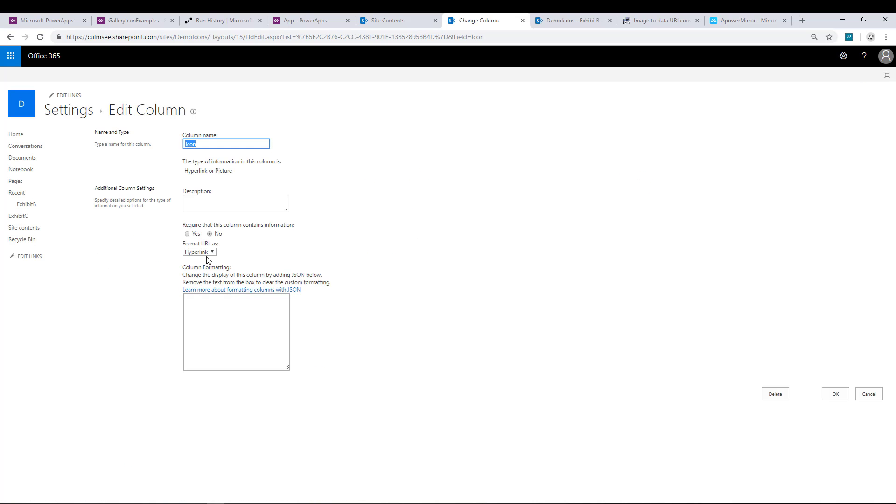
{"action": "left_click", "coordinate": [208, 252]}
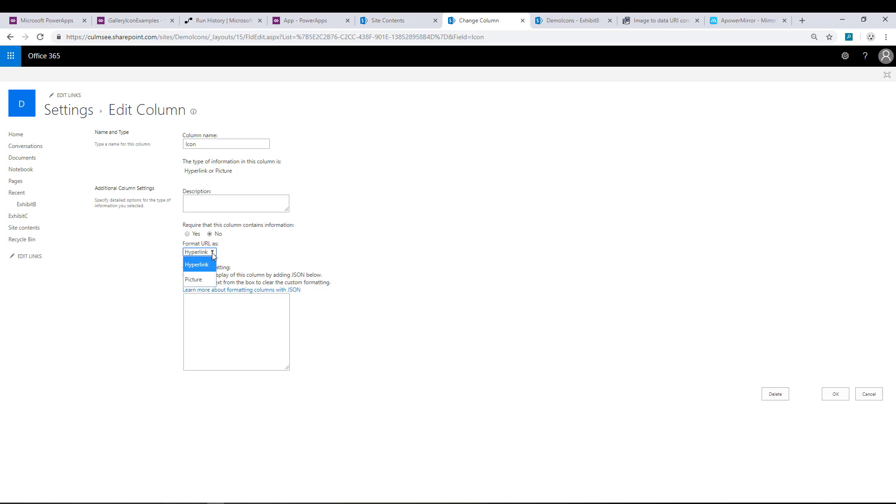
{"action": "left_click", "coordinate": [194, 279]}
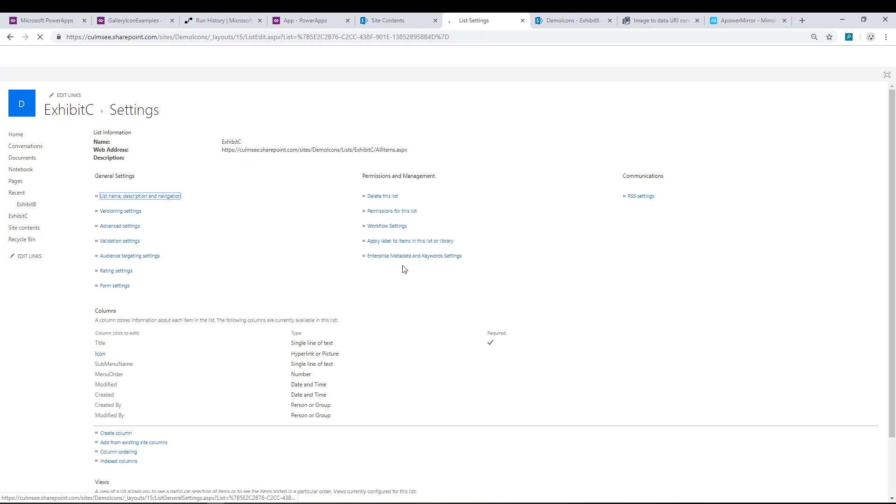
{"action": "left_click", "coordinate": [63, 120]}
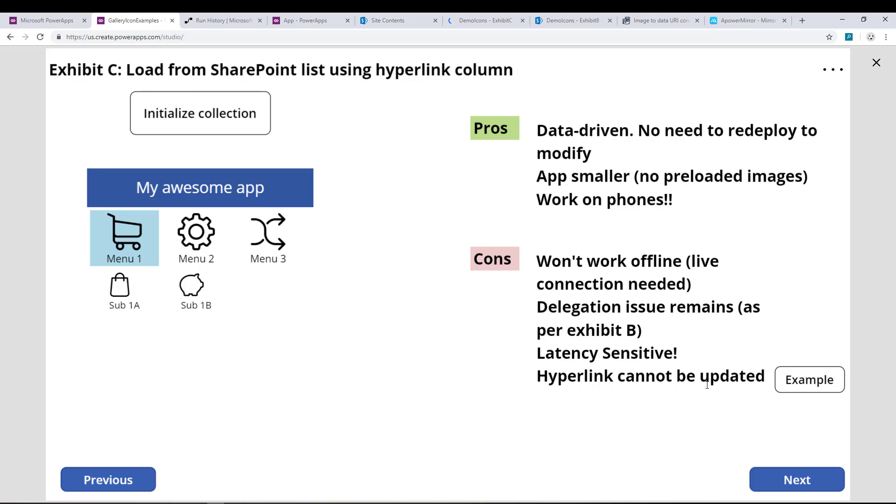
In the PowerApps preview, advance from Exhibit C to Exhibit C1 and initialize its collection
{"action": "left_click", "coordinate": [789, 480]}
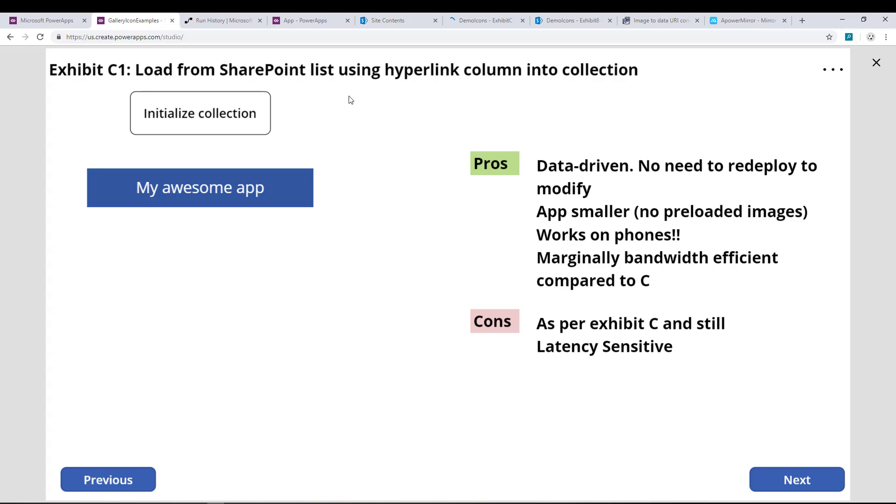
{"action": "left_click", "coordinate": [210, 117]}
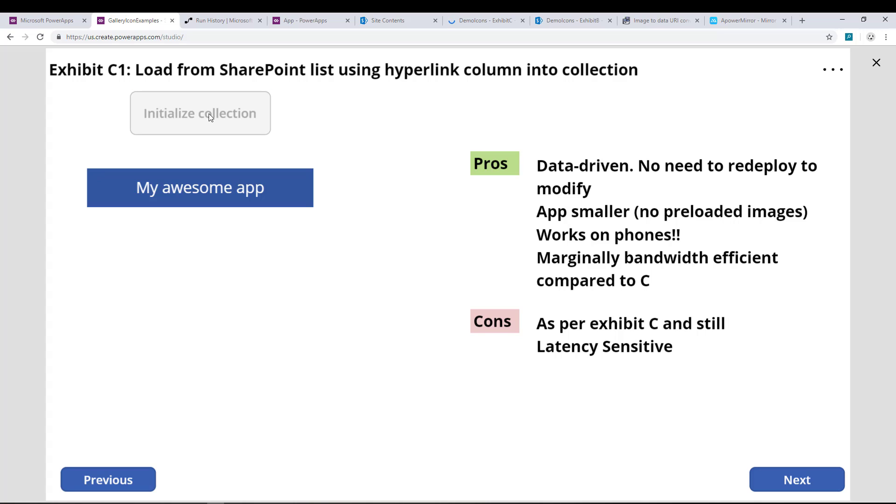
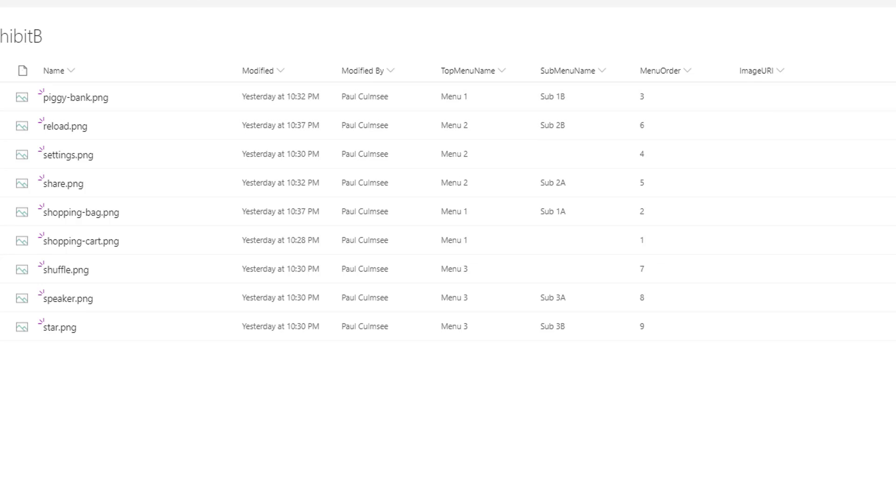
On the ezgif Image to Data URI converter, upload avatar-1.png, convert it to a data URI, and examine the output code
{"action": "left_click", "coordinate": [681, 8]}
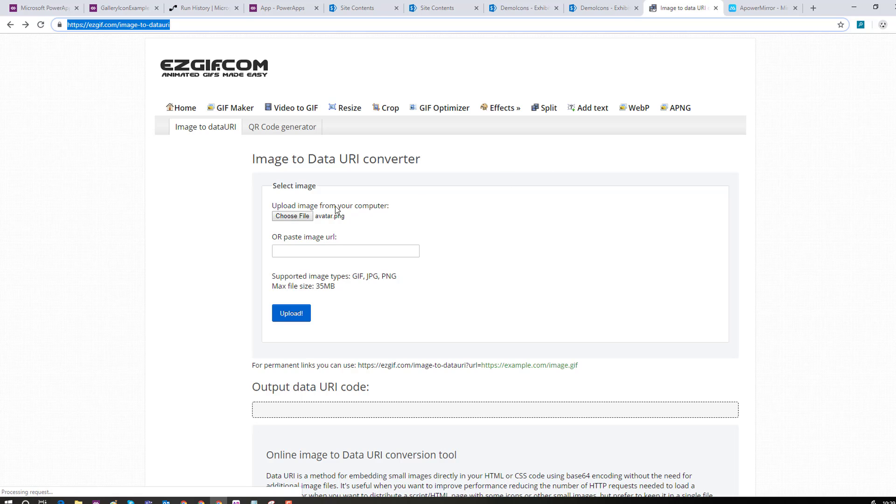
{"action": "left_click", "coordinate": [304, 217]}
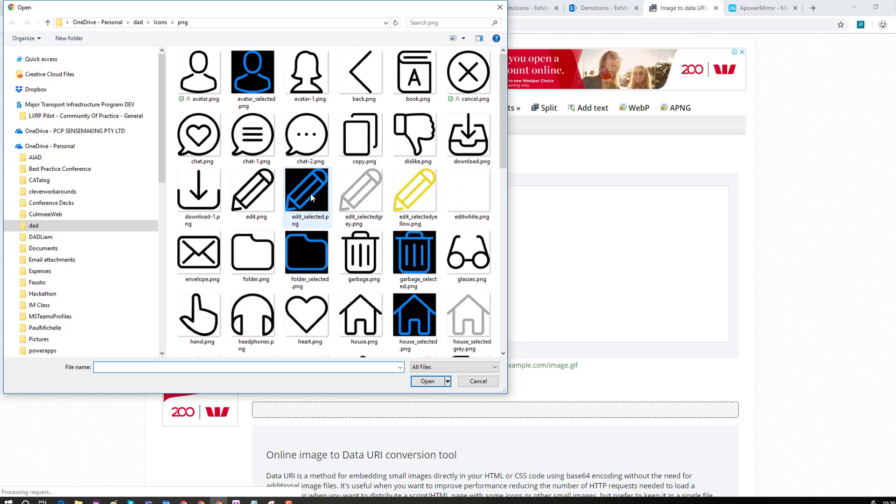
{"action": "left_click", "coordinate": [307, 84]}
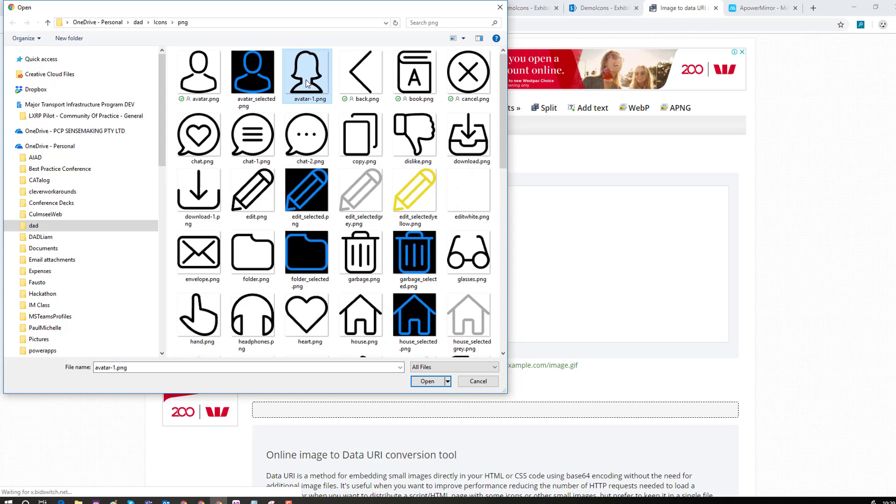
{"action": "left_click", "coordinate": [423, 381]}
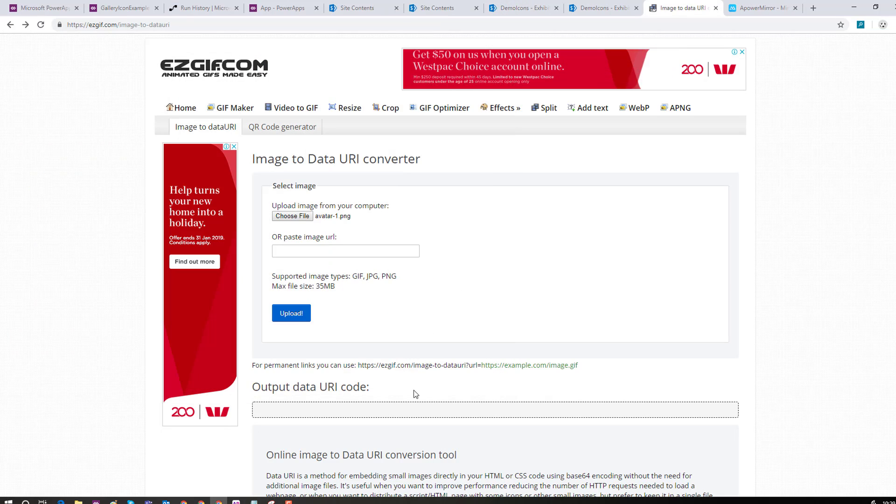
{"action": "left_click", "coordinate": [285, 315]}
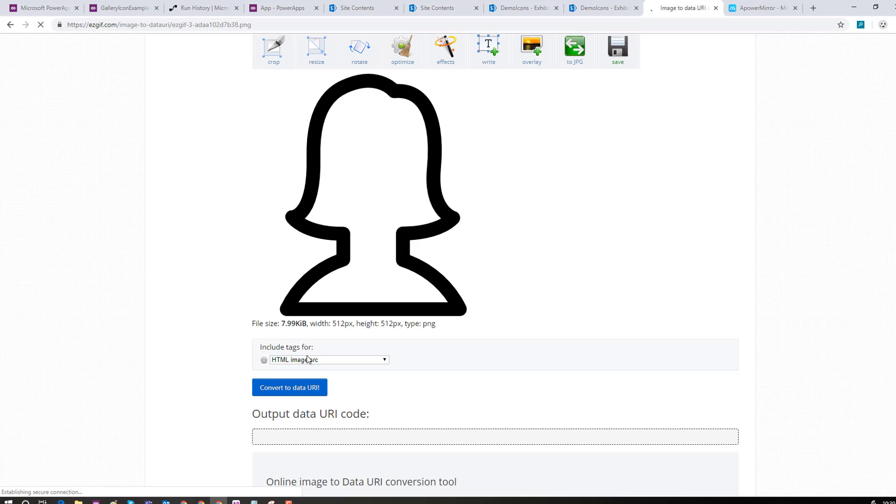
{"action": "left_click", "coordinate": [288, 389]}
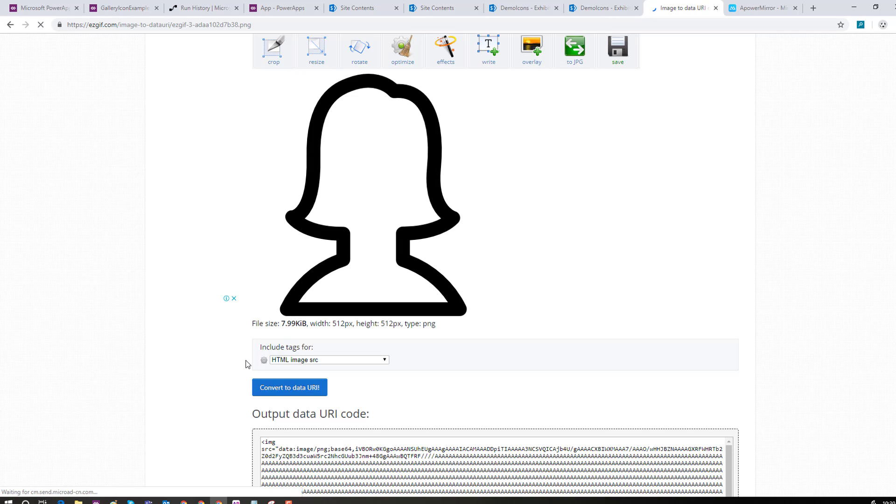
{"action": "scroll", "coordinate": [233, 385], "scroll_direction": "down", "scroll_amount": 4}
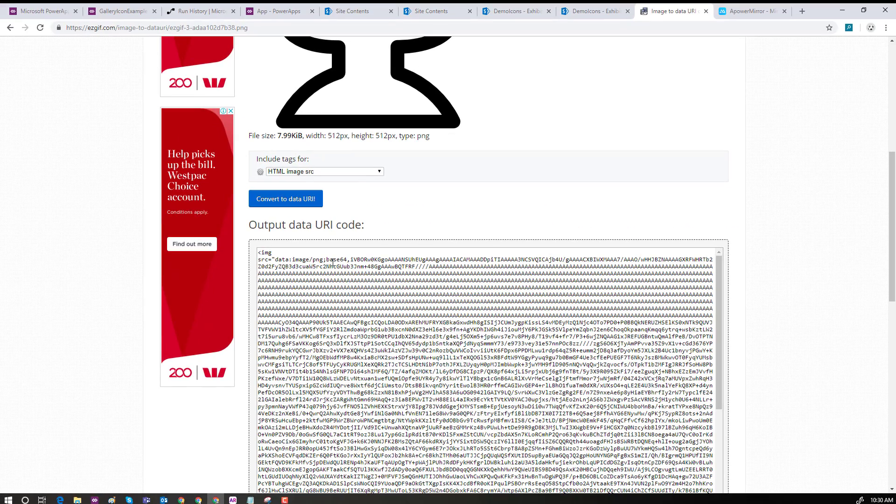
From SharePoint's ExhibitB library, create a flow using the "Complete a custom action for the selected file" template
{"action": "left_click", "coordinate": [522, 12]}
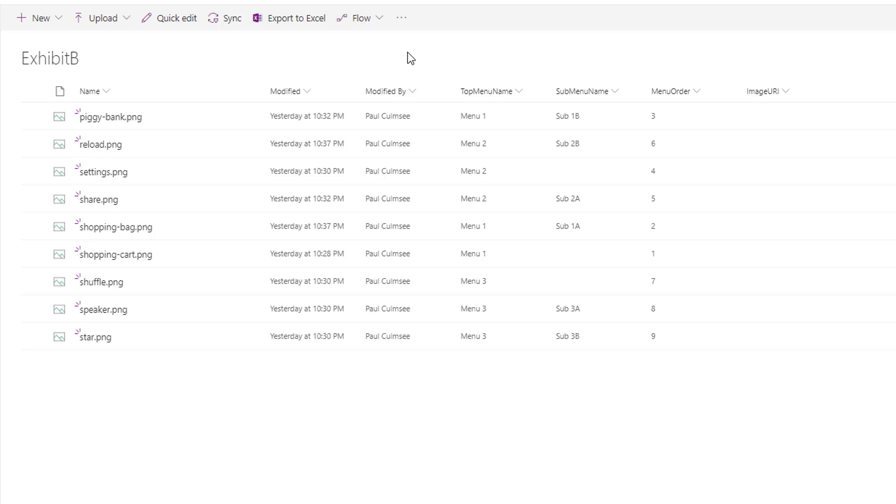
{"action": "left_click", "coordinate": [382, 28]}
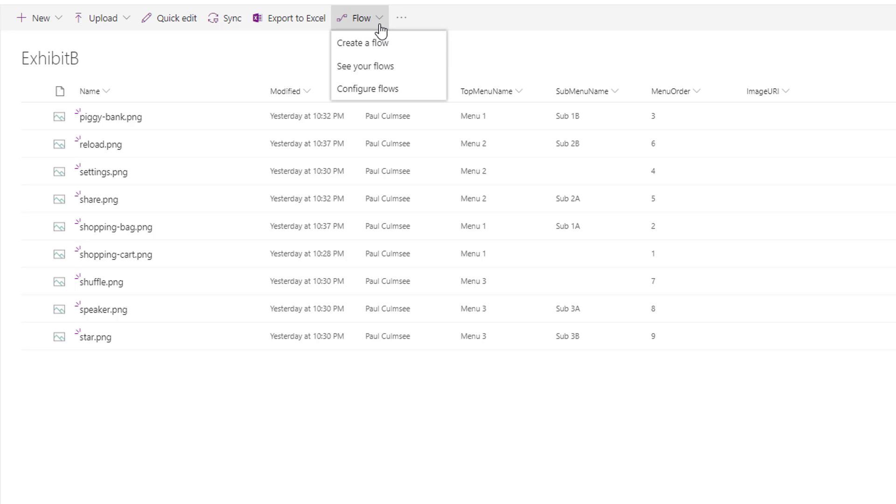
{"action": "left_click", "coordinate": [360, 48]}
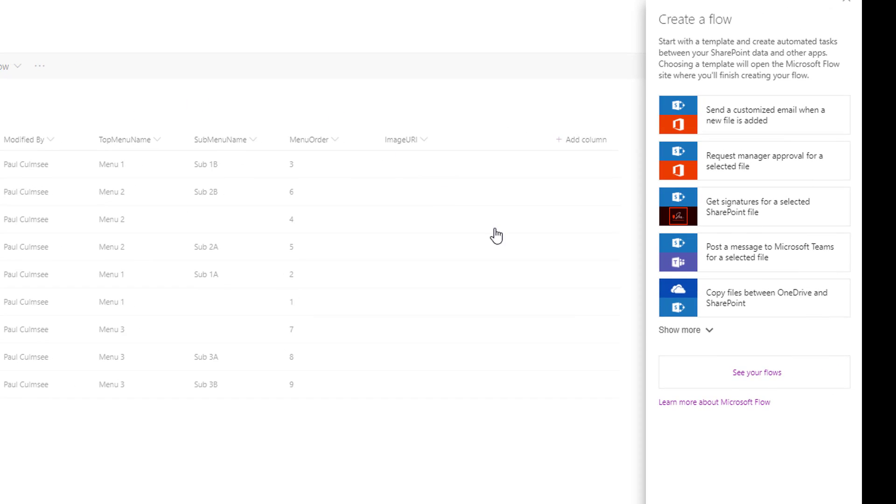
{"action": "left_click", "coordinate": [686, 334]}
{"action": "scroll", "coordinate": [730, 360], "scroll_direction": "down", "scroll_amount": 3}
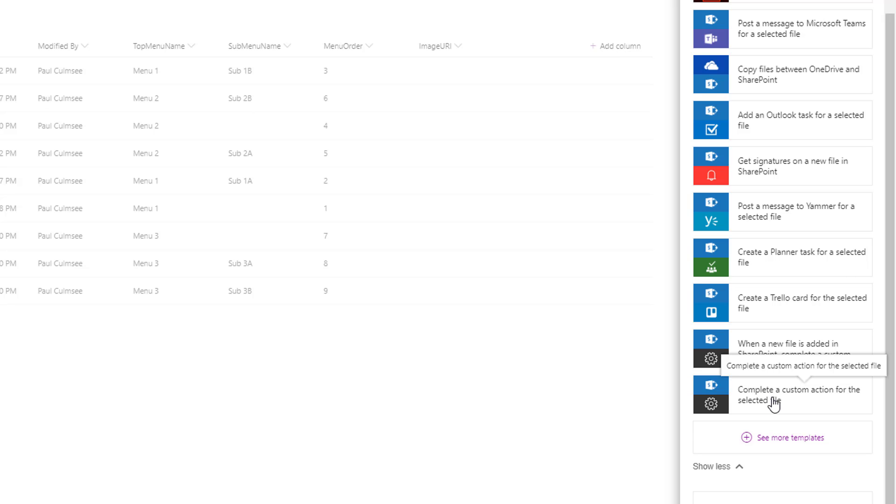
{"action": "left_click", "coordinate": [773, 402]}
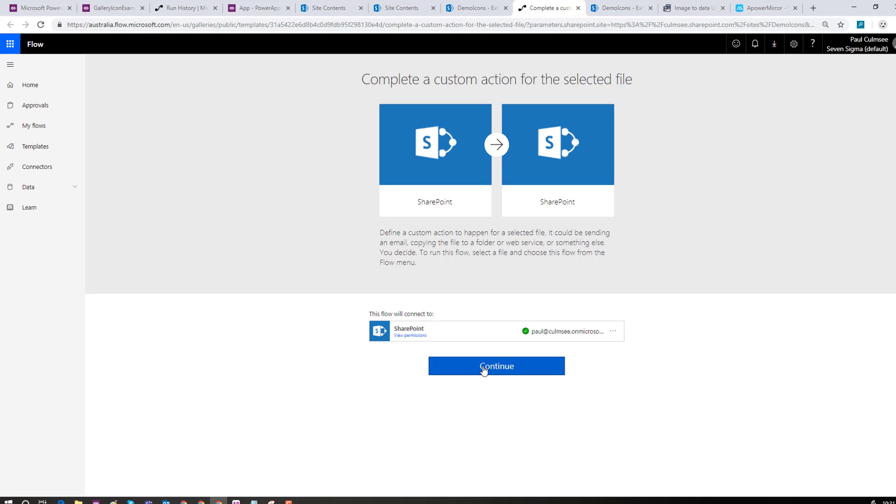
{"action": "left_click", "coordinate": [484, 370]}
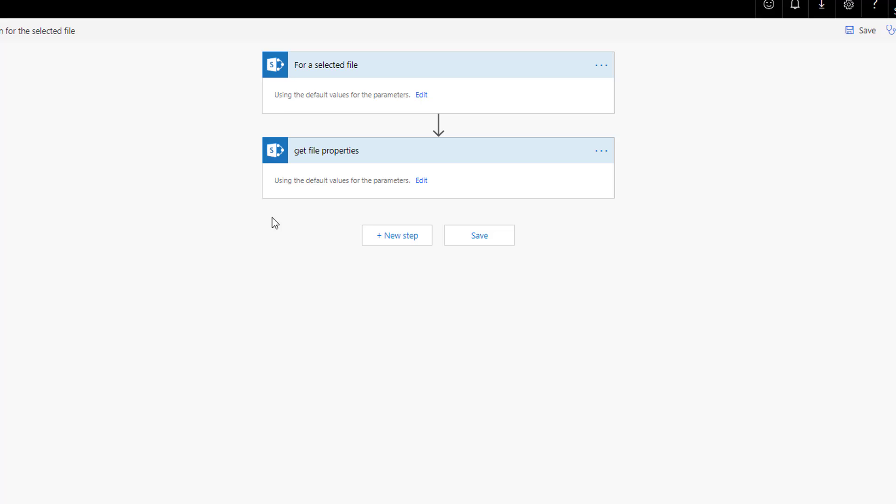
Add a SharePoint Get file content action after the get file properties step, searching for "get file content"
{"action": "left_click", "coordinate": [386, 242]}
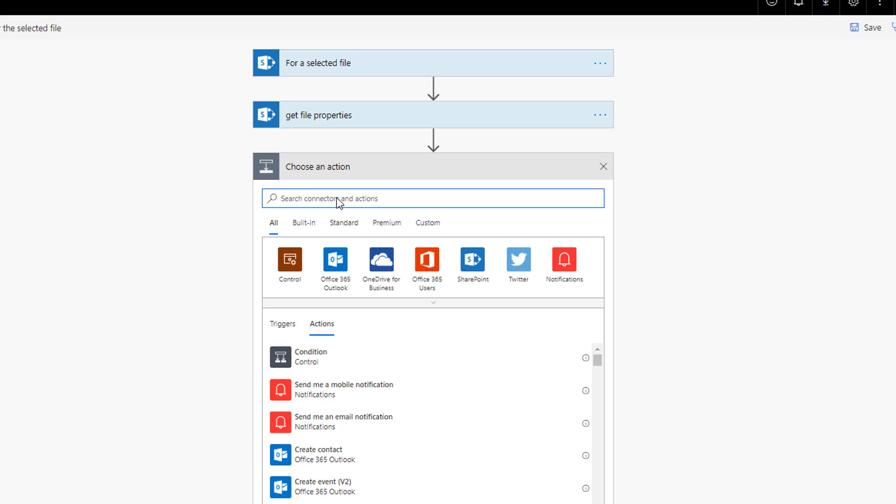
{"action": "type", "text": "get file content"}
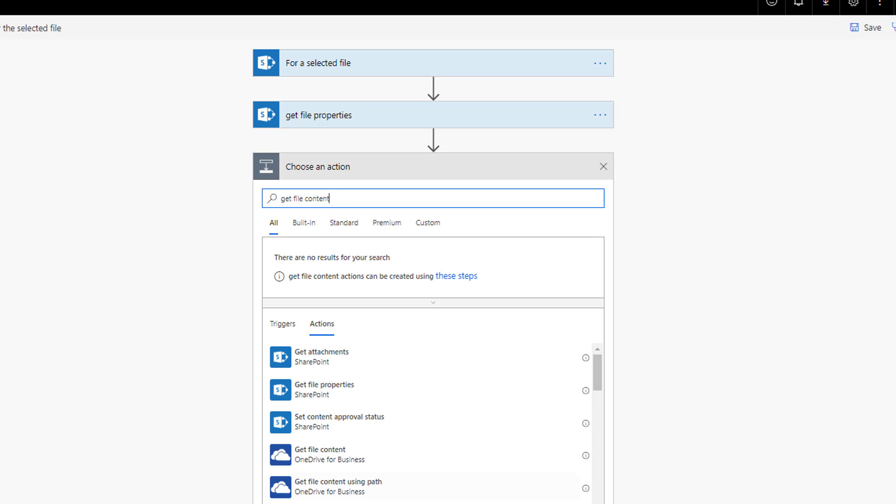
{"action": "scroll", "coordinate": [325, 502], "scroll_direction": "down", "scroll_amount": 2}
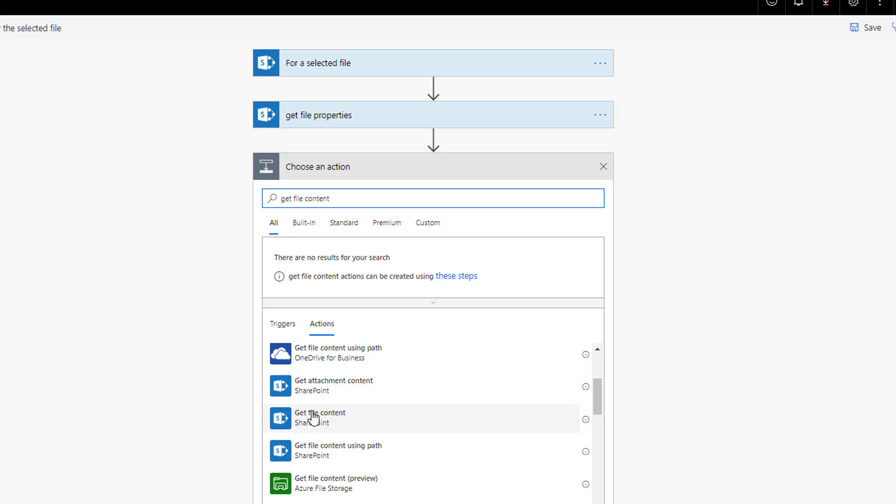
{"action": "left_click", "coordinate": [306, 420]}
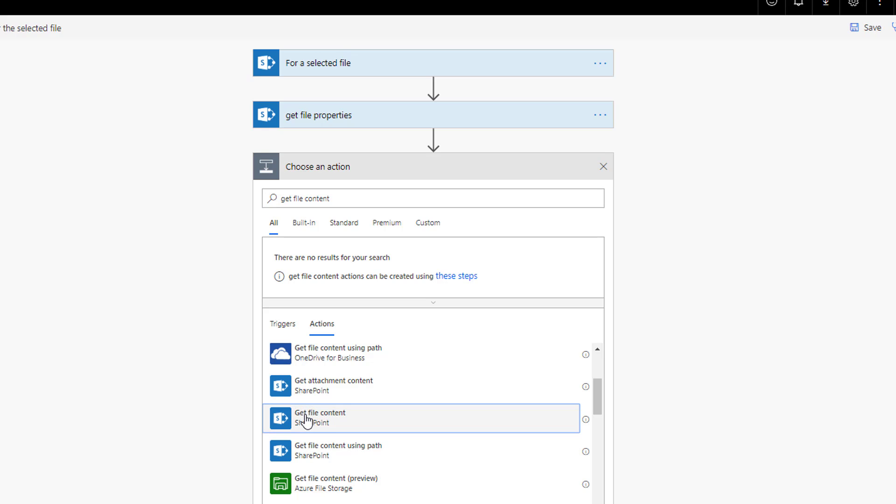
{"action": "left_click", "coordinate": [301, 426]}
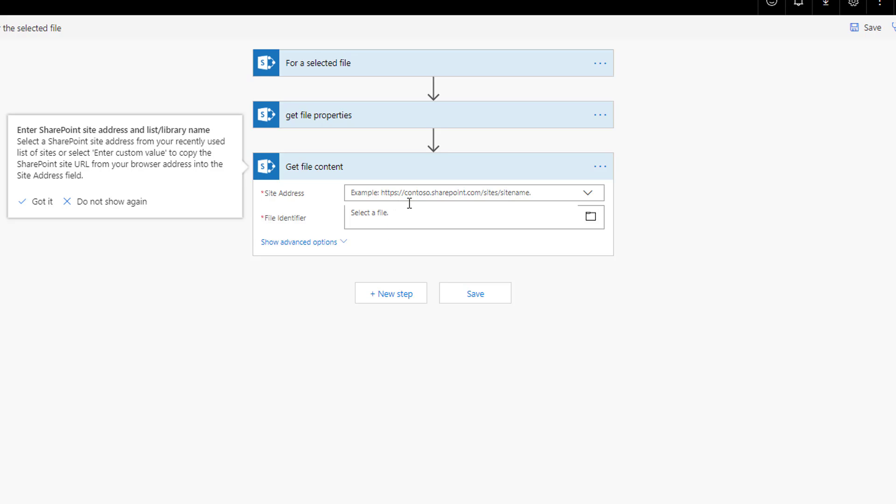
Set the Get file content action's site address to the DemoIcons site and its file identifier to the Identifier dynamic value
{"action": "left_click", "coordinate": [378, 226]}
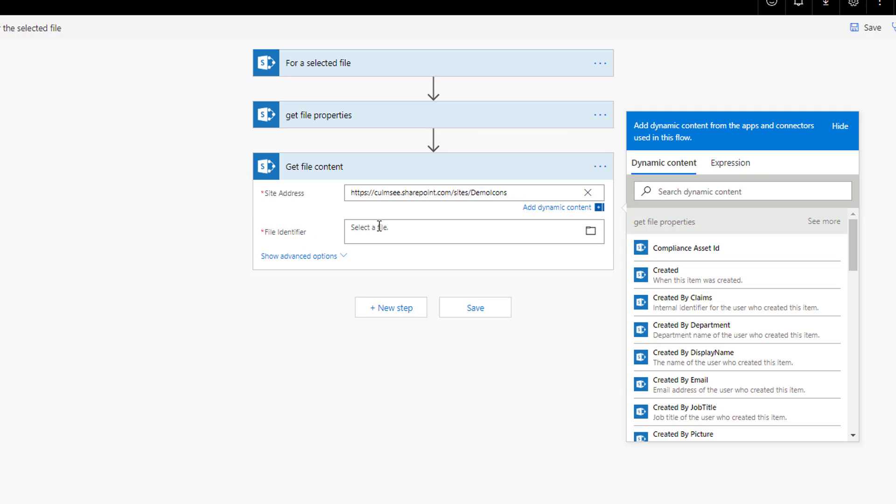
{"action": "left_click", "coordinate": [370, 238]}
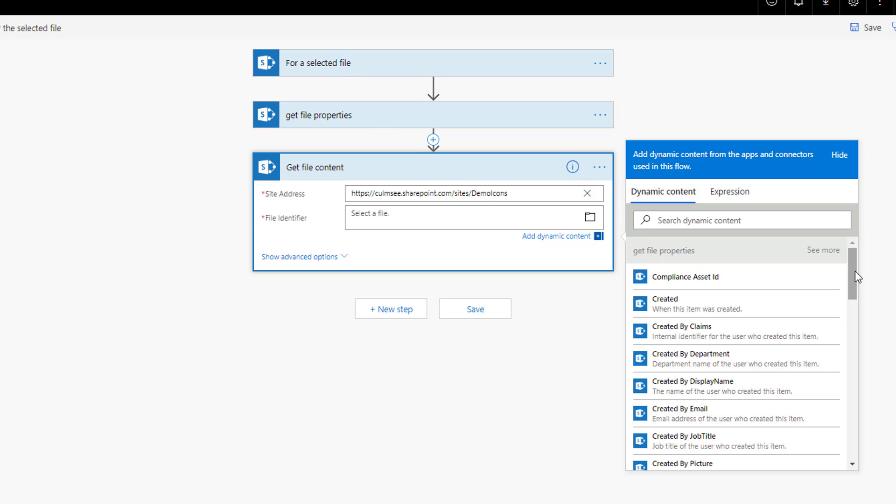
{"action": "left_click_drag", "start_coordinate": [855, 271], "coordinate": [850, 335]}
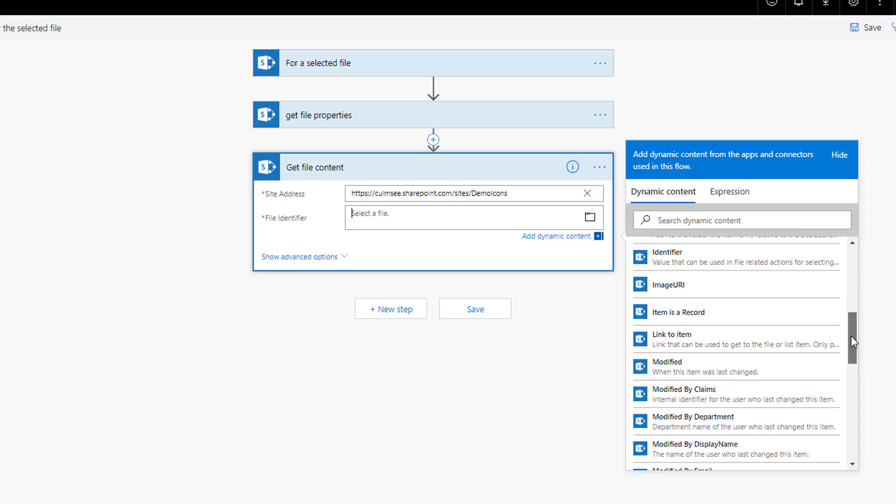
{"action": "left_click", "coordinate": [678, 263]}
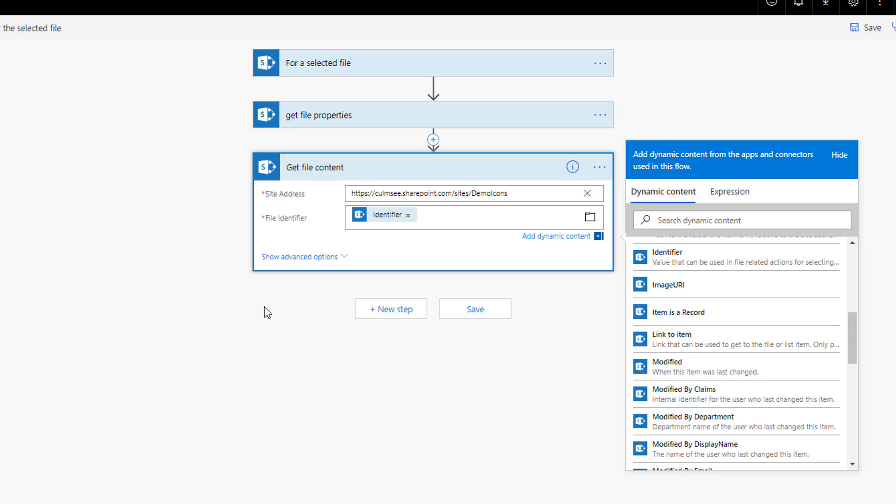
Add a SharePoint Update file properties action after Get file content, searching for "update file prop"
{"action": "left_click", "coordinate": [392, 314]}
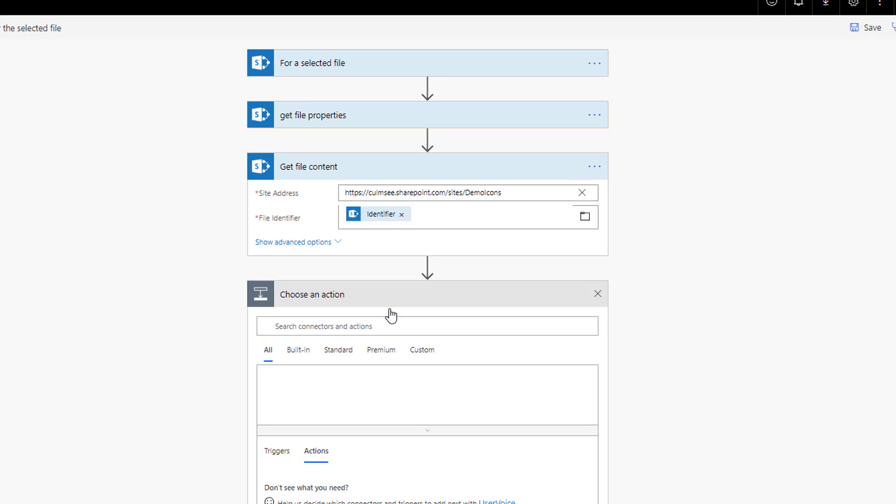
{"action": "left_click", "coordinate": [382, 327]}
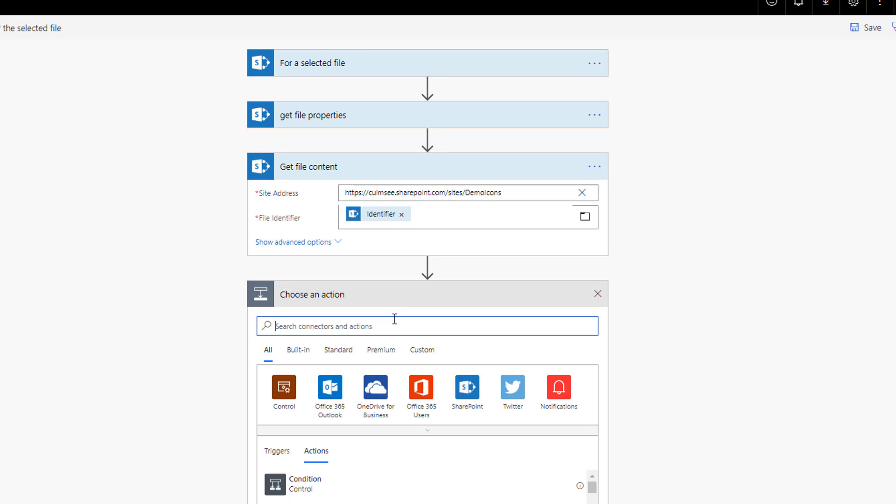
{"action": "type", "text": "update"}
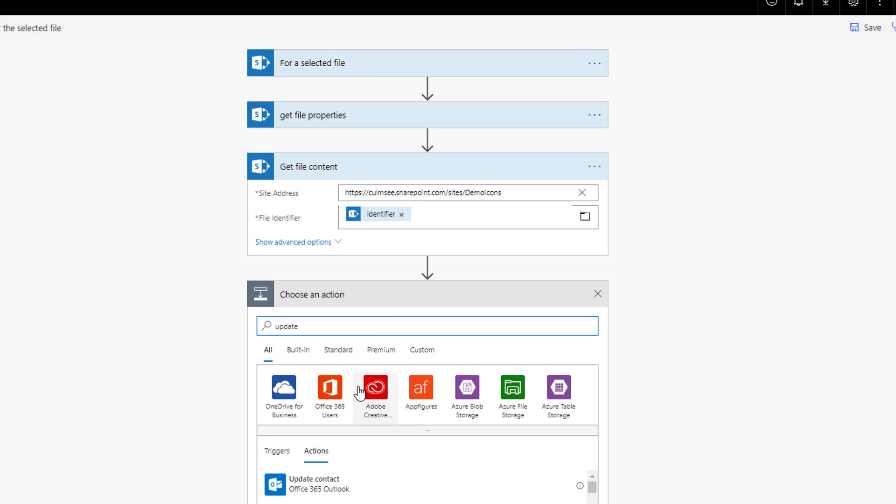
{"action": "type", "text": " file prop"}
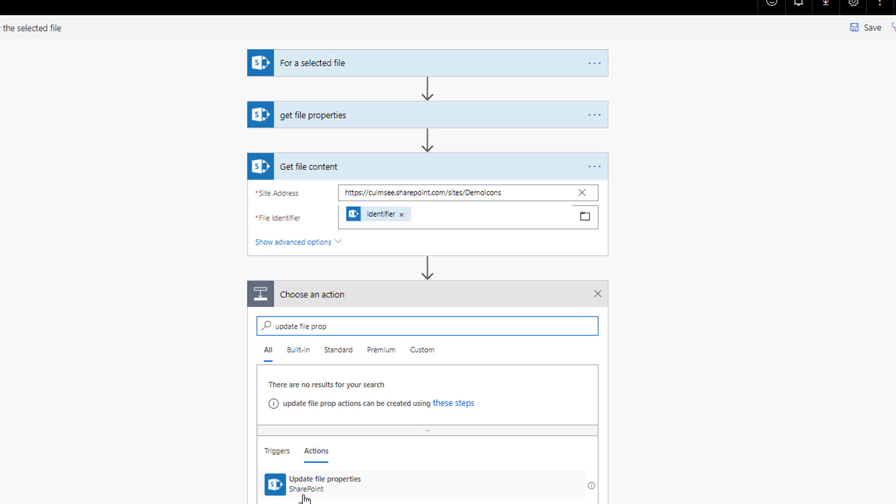
{"action": "left_click", "coordinate": [305, 491]}
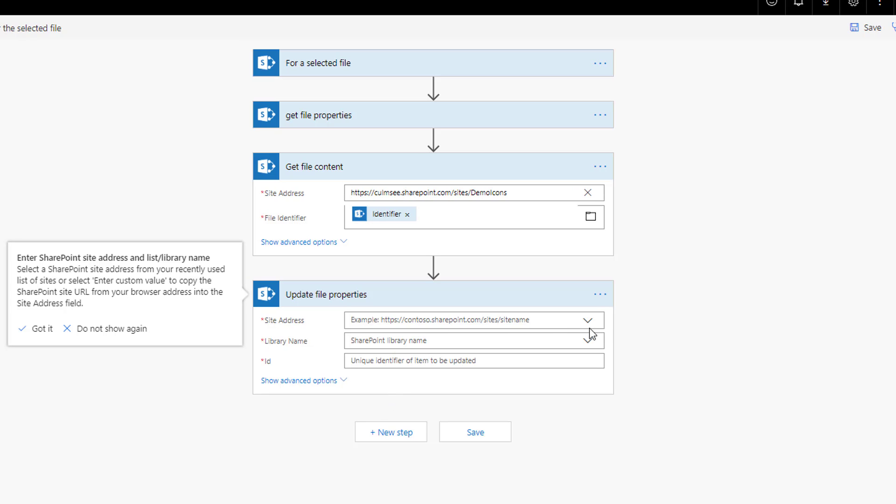
Set the Update file properties action's site address to the DemoIcons site, library name to ExhibitB, and Id to the ID dynamic value
{"action": "left_click", "coordinate": [588, 321]}
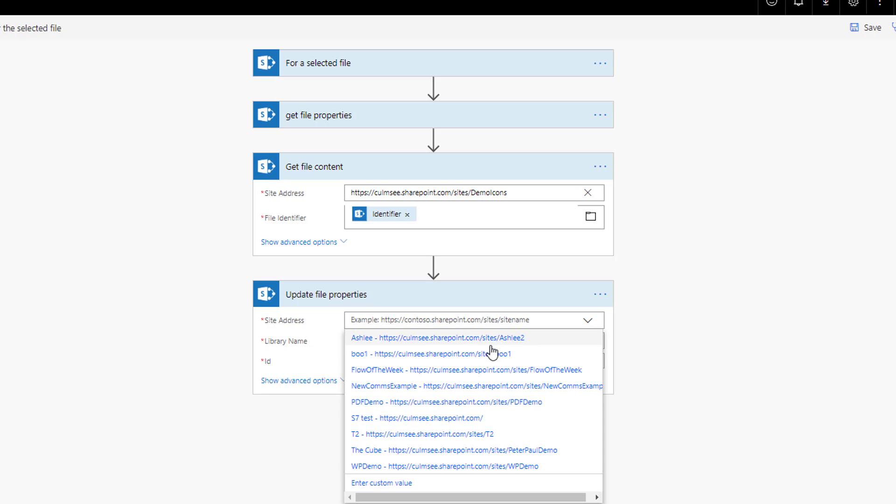
{"action": "left_click", "coordinate": [382, 482]}
{"action": "type", "text": "https://culmsee.sharepoint.com/sites/DemoIcons"}
{"action": "left_click", "coordinate": [585, 345]}
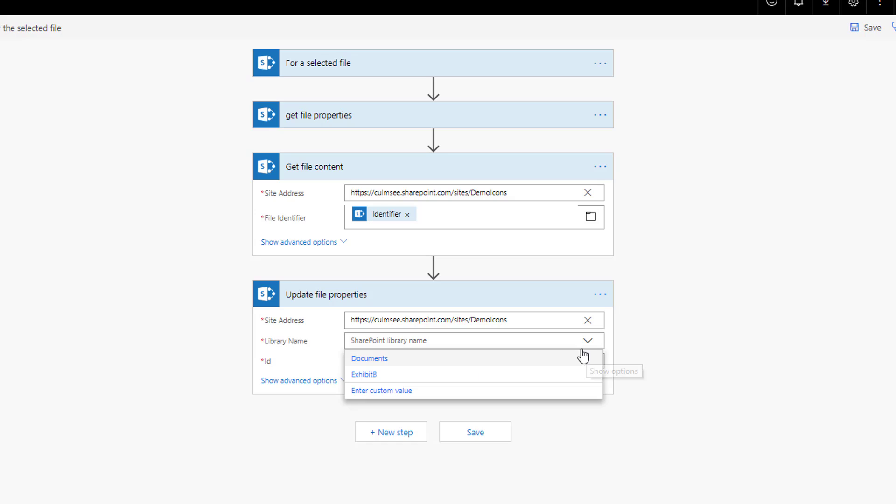
{"action": "left_click", "coordinate": [364, 375]}
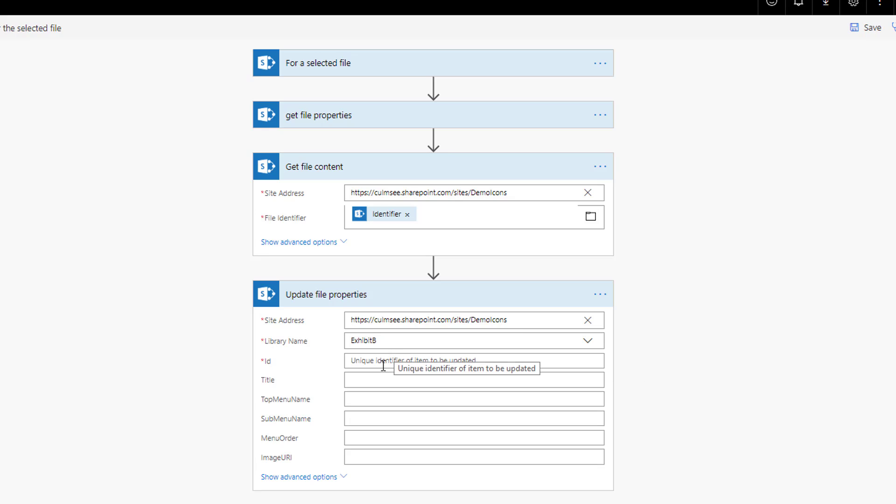
{"action": "left_click", "coordinate": [383, 363]}
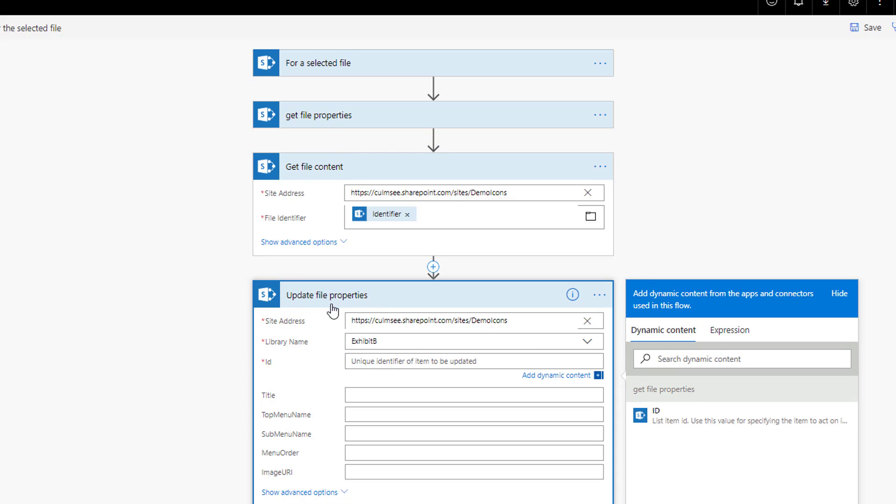
{"action": "left_click", "coordinate": [663, 418]}
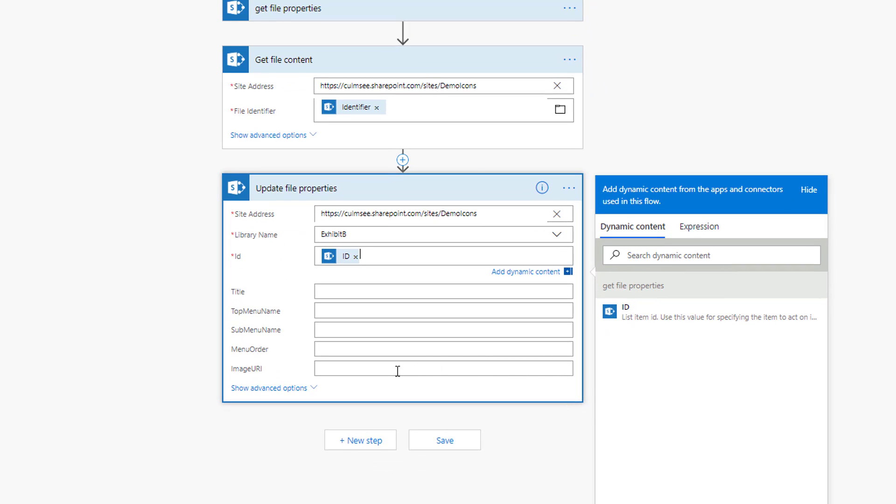
Set the ImageURI property to a dataUri() expression wrapping the File Content dynamic value from Get file content
{"action": "left_click", "coordinate": [397, 371]}
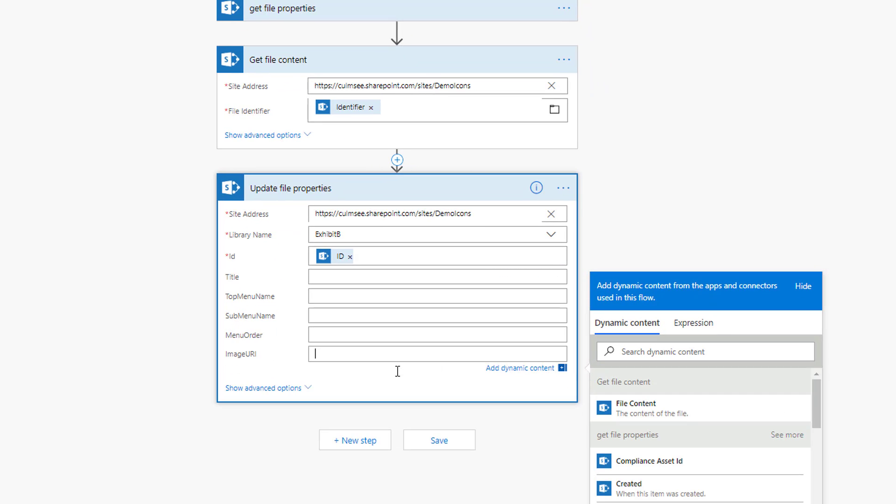
{"action": "left_click", "coordinate": [690, 329]}
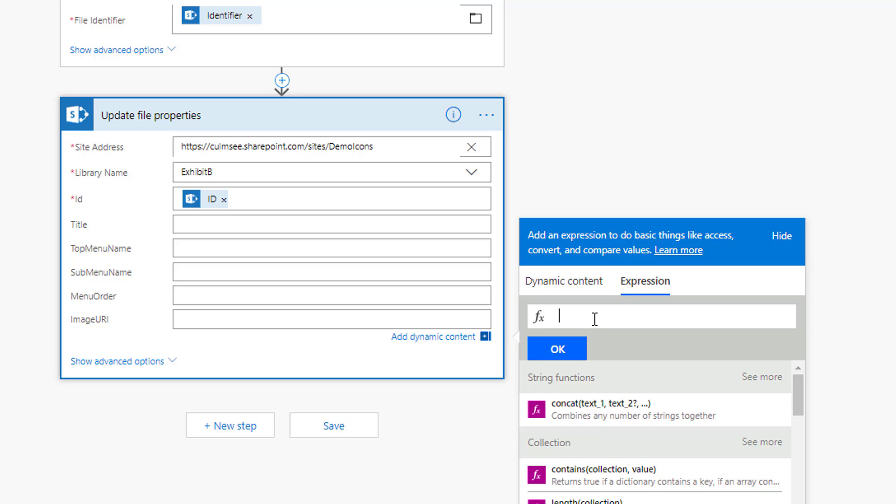
{"action": "type", "text": "dateurl"}
{"action": "key", "text": "BackSpace"}
{"action": "type", "text": "ata"}
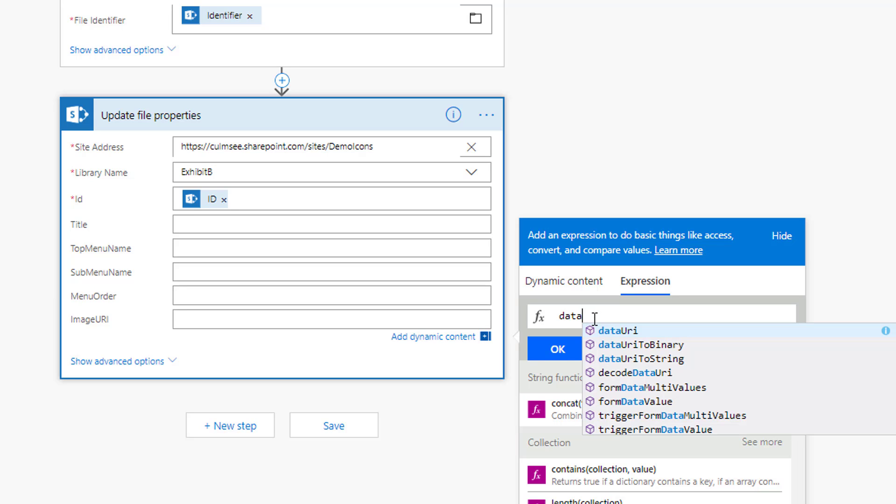
{"action": "left_click", "coordinate": [618, 331]}
{"action": "type", "text": "("}
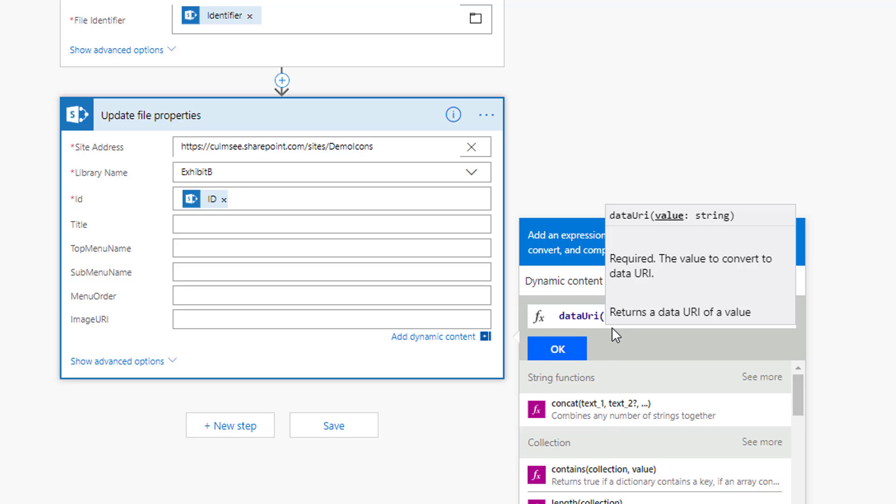
{"action": "left_click", "coordinate": [588, 317]}
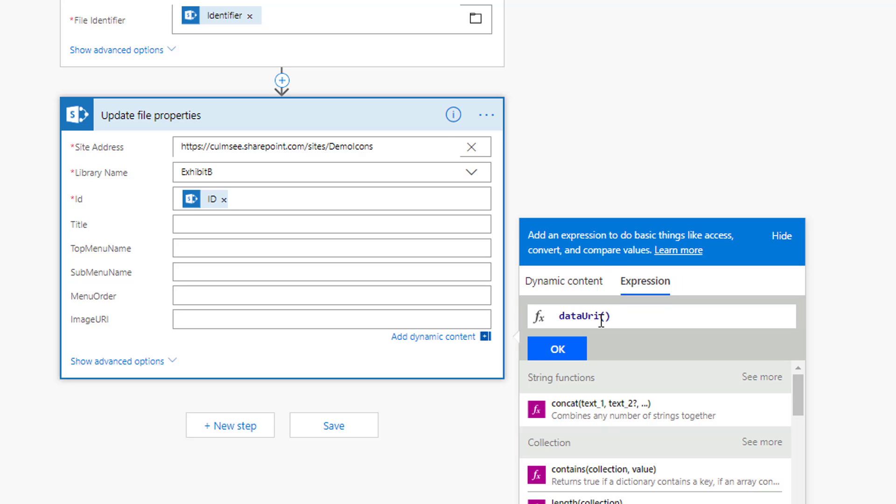
{"action": "left_click", "coordinate": [552, 291]}
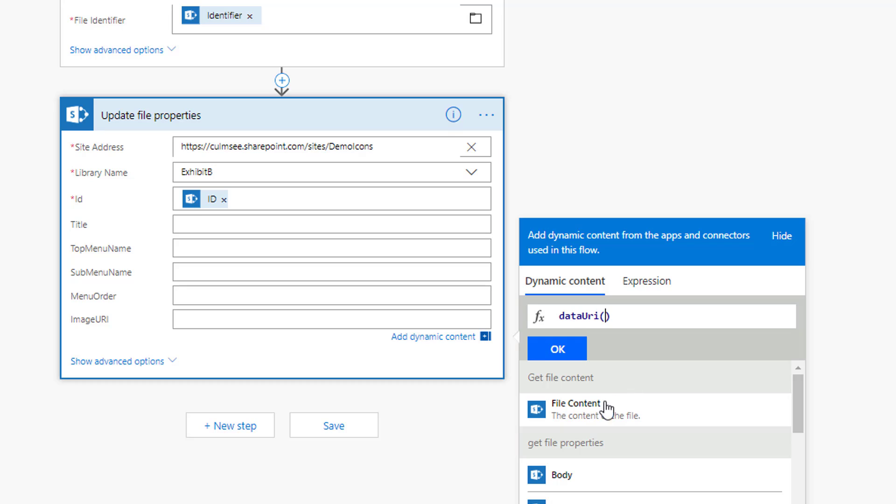
{"action": "left_click", "coordinate": [578, 412]}
{"action": "left_click", "coordinate": [557, 350]}
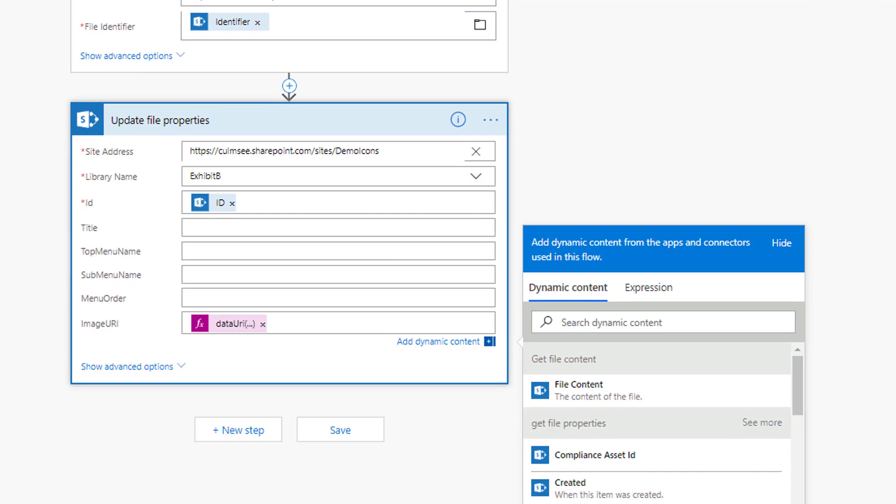
Rename the flow as "Generate DataURI" and save it
{"action": "left_click", "coordinate": [164, 67]}
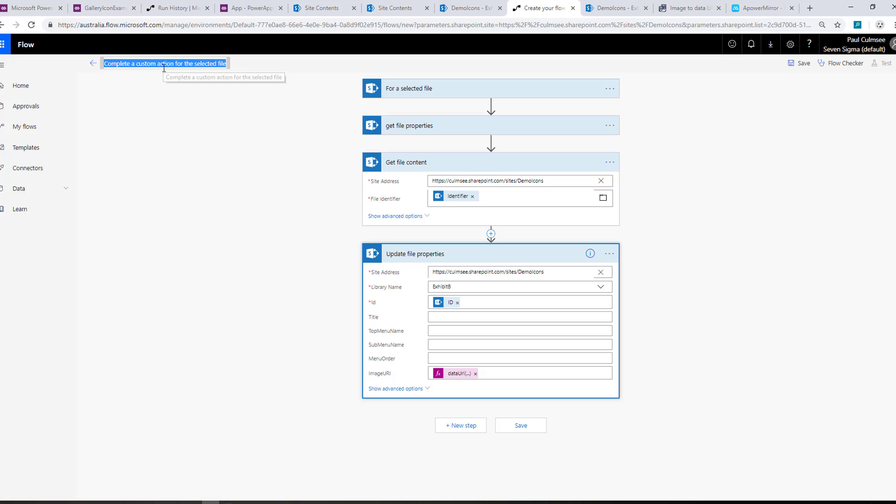
{"action": "type", "text": "Generate DataURI"}
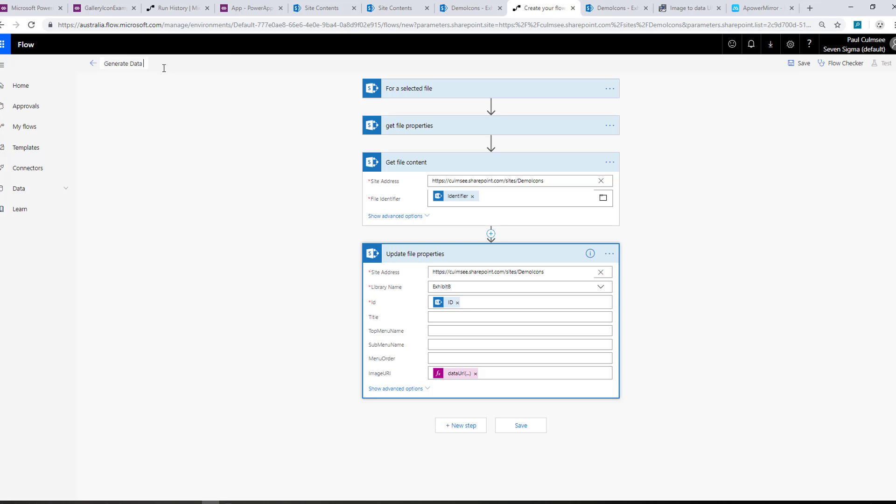
{"action": "left_click", "coordinate": [801, 63]}
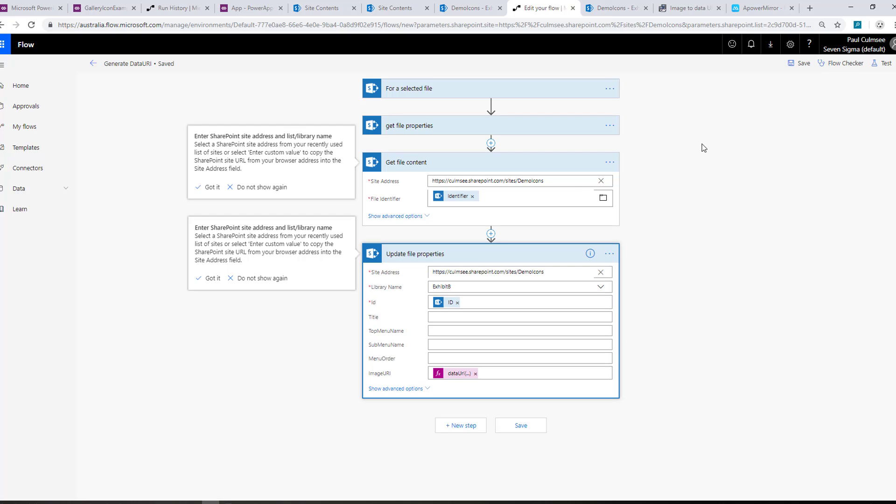
Switch to the SharePoint ExhibitB library and run the Generate DataURI flow on piggy-bank.png, accepting its SharePoint connection
{"action": "left_click", "coordinate": [463, 9]}
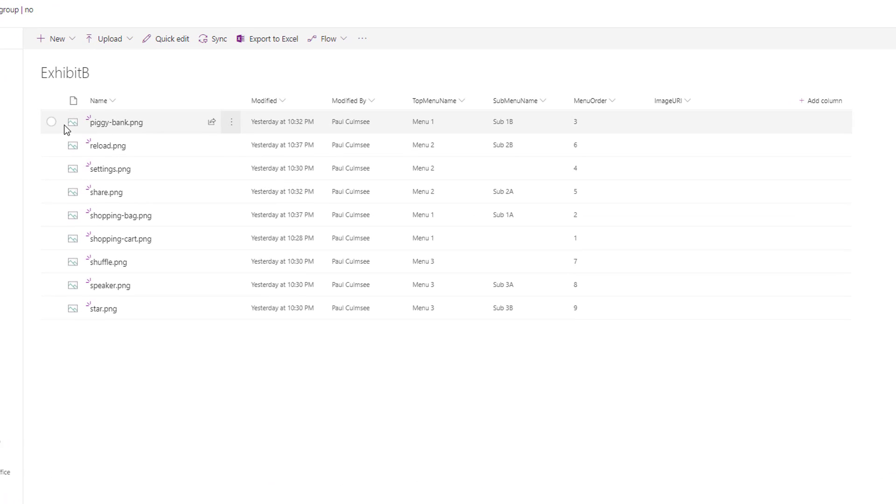
{"action": "left_click", "coordinate": [52, 122]}
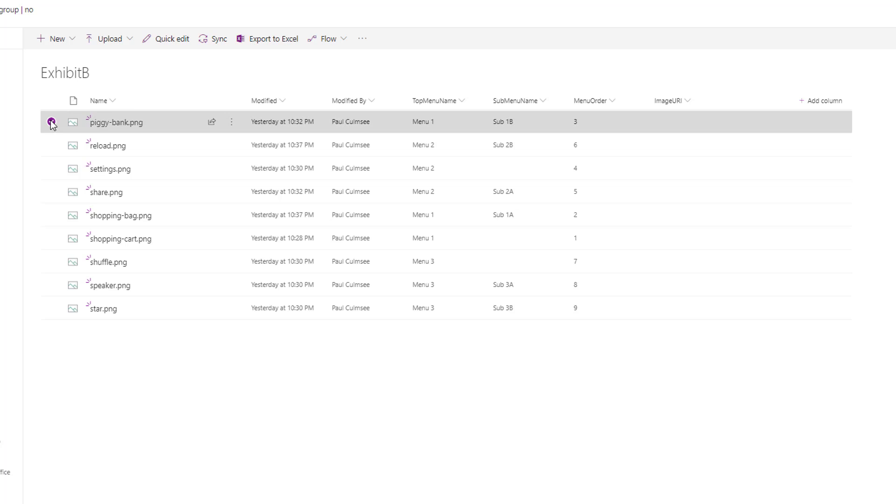
{"action": "left_click", "coordinate": [343, 42]}
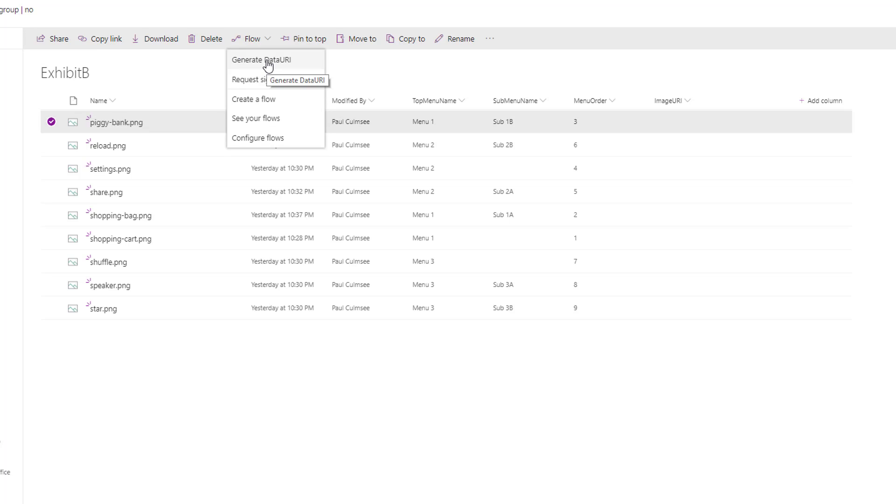
{"action": "left_click", "coordinate": [267, 64]}
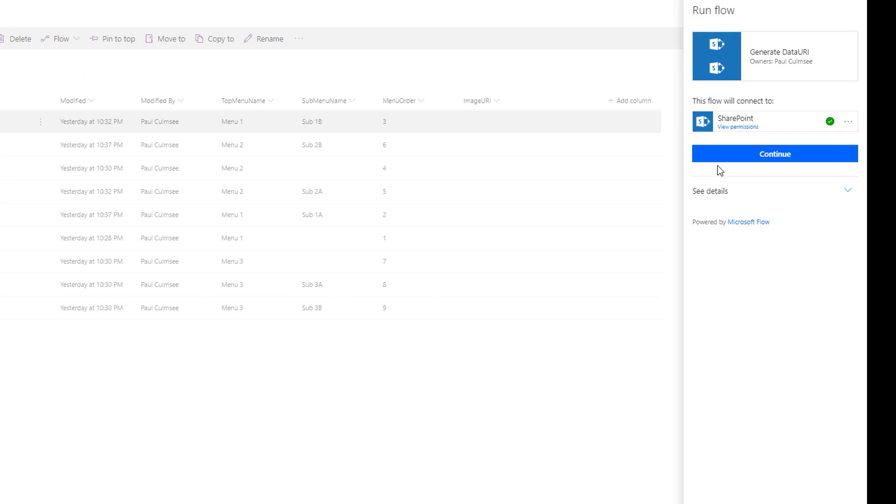
{"action": "left_click", "coordinate": [753, 160]}
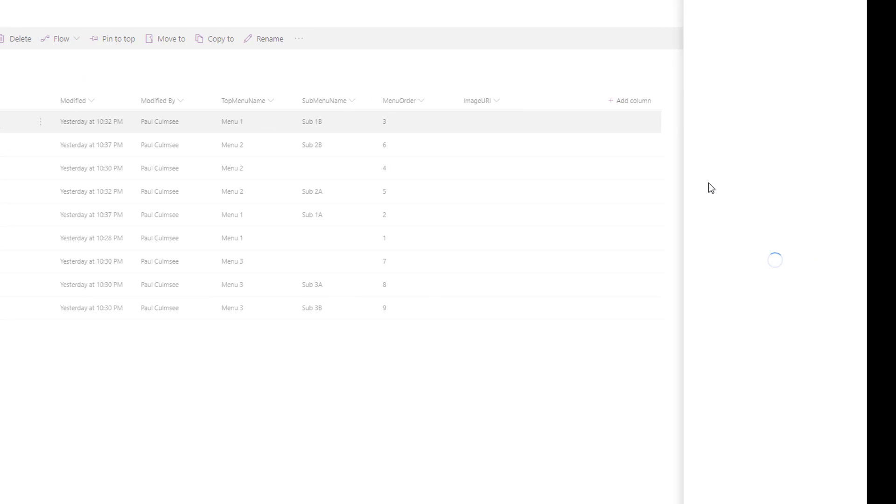
{"action": "left_click", "coordinate": [729, 106]}
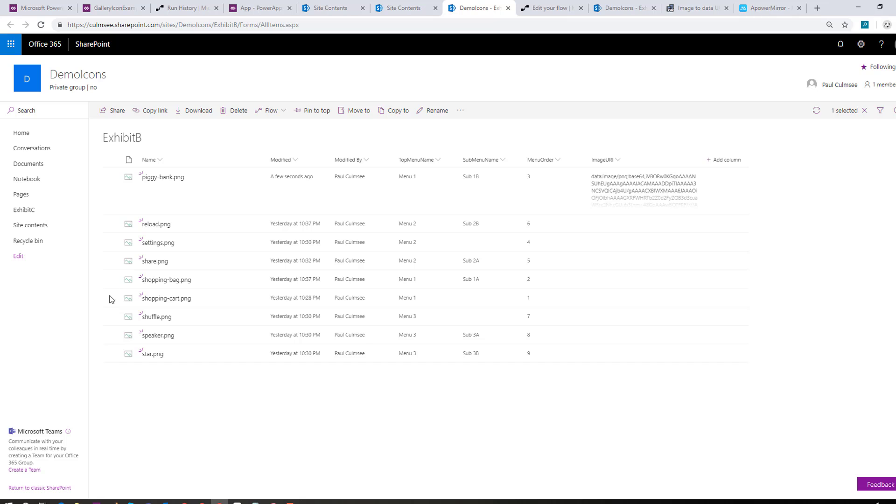
Run the Generate DataURI flow on shopping-bag.png in the ExhibitB library
{"action": "left_click", "coordinate": [112, 280]}
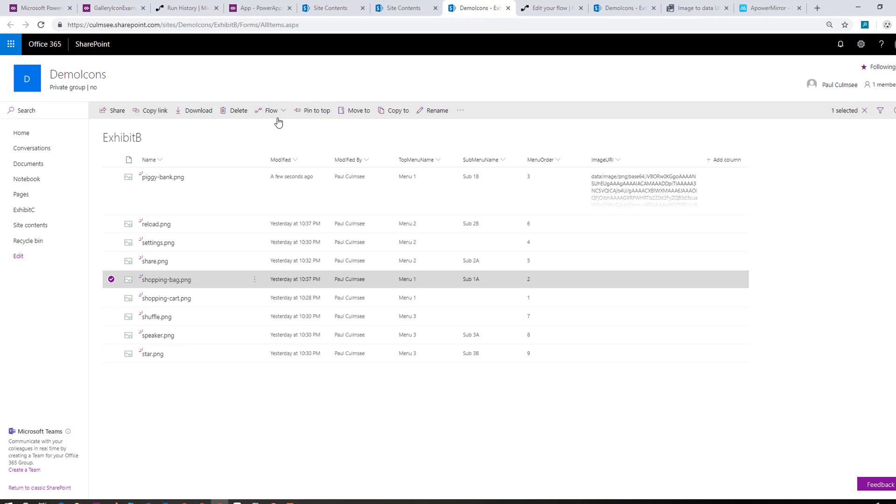
{"action": "left_click", "coordinate": [281, 110]}
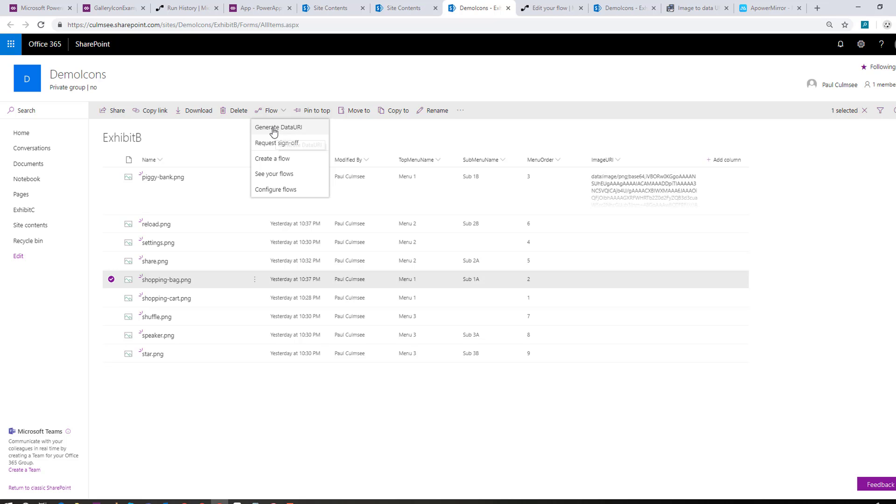
{"action": "left_click", "coordinate": [276, 129]}
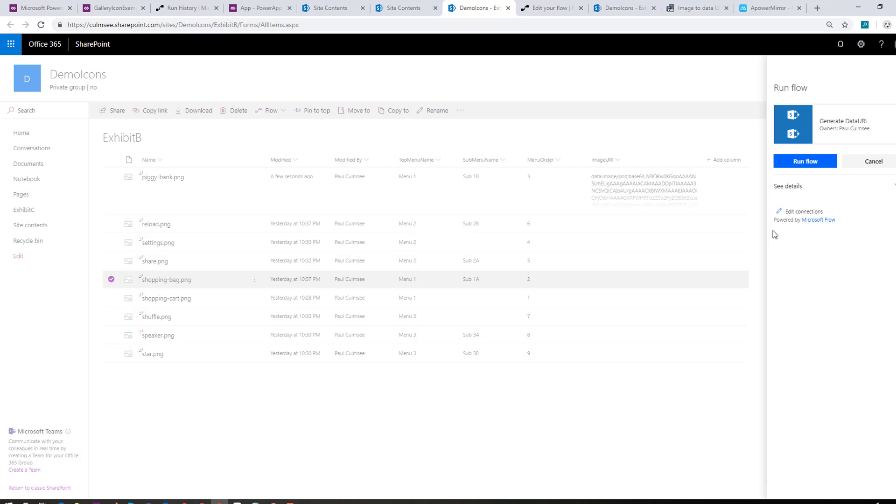
{"action": "left_click", "coordinate": [795, 167]}
Switch to the GalleryIconExamples app in PowerApps, leave the preview, and examine the Initialize collection button's OnSelect formula on Exhibit D
{"action": "left_click", "coordinate": [125, 14]}
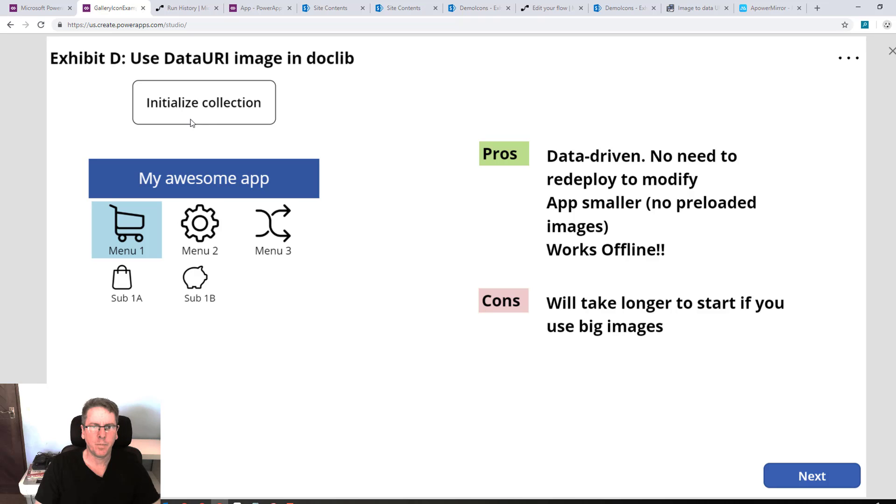
{"action": "key", "text": "Escape"}
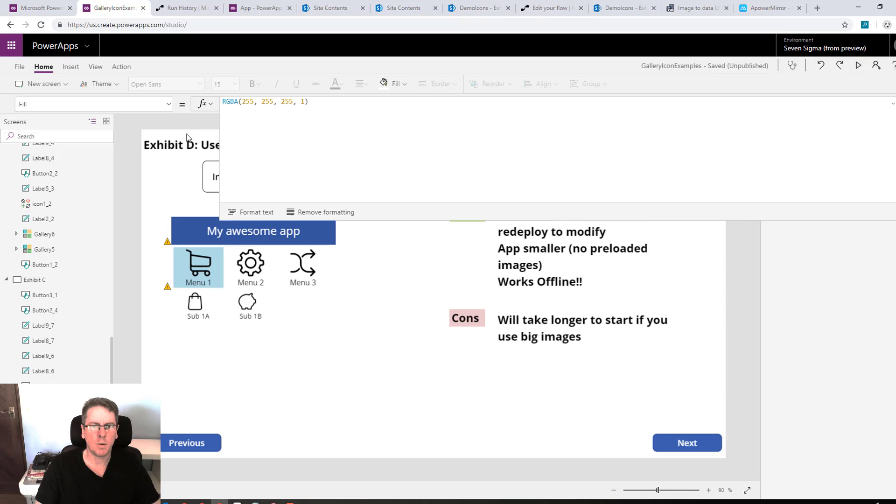
{"action": "left_click", "coordinate": [213, 188]}
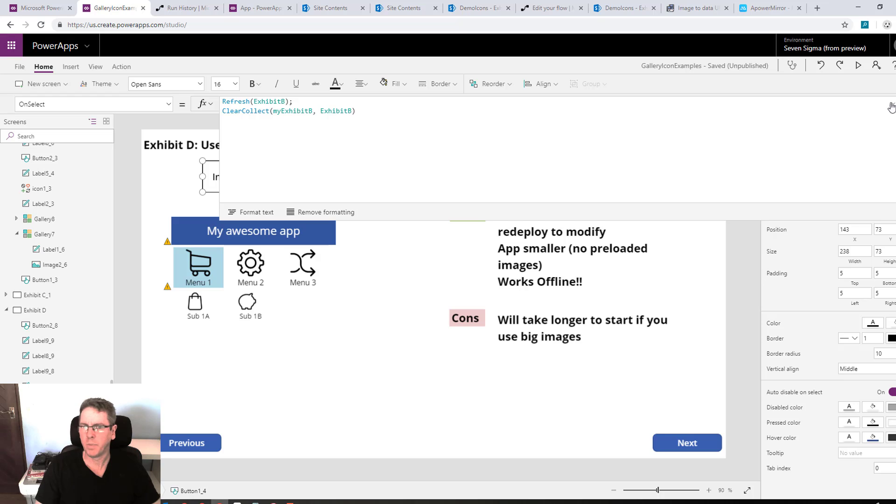
{"action": "left_click", "coordinate": [892, 107]}
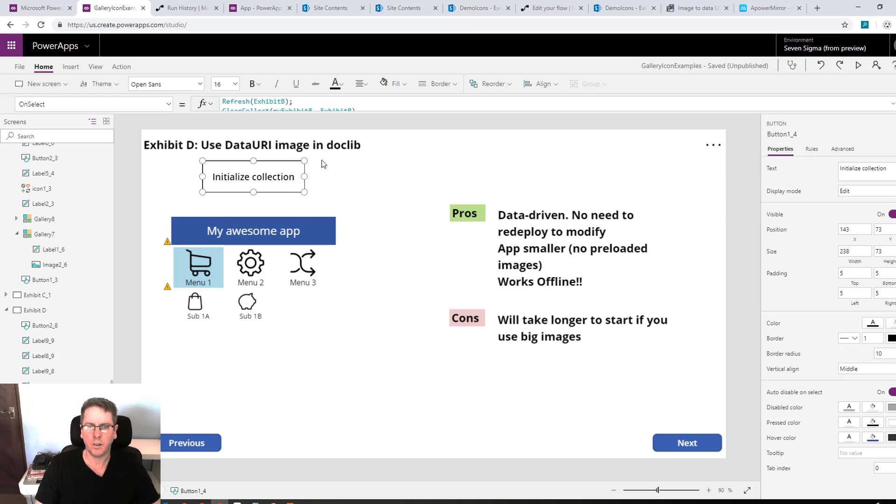
Run the Initialize collection button on the Exhibit D screen and open the app's collections view
{"action": "left_click", "coordinate": [270, 176], "text": "alt"}
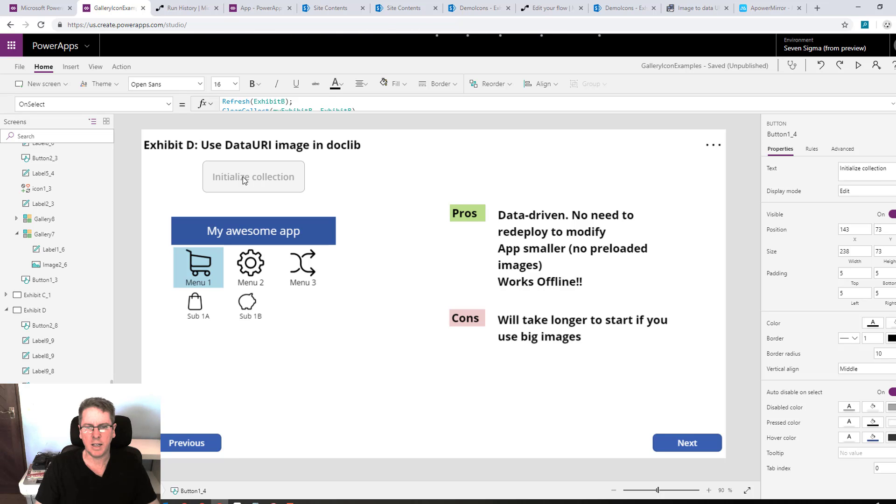
{"action": "left_click", "coordinate": [96, 67]}
{"action": "left_click", "coordinate": [136, 84]}
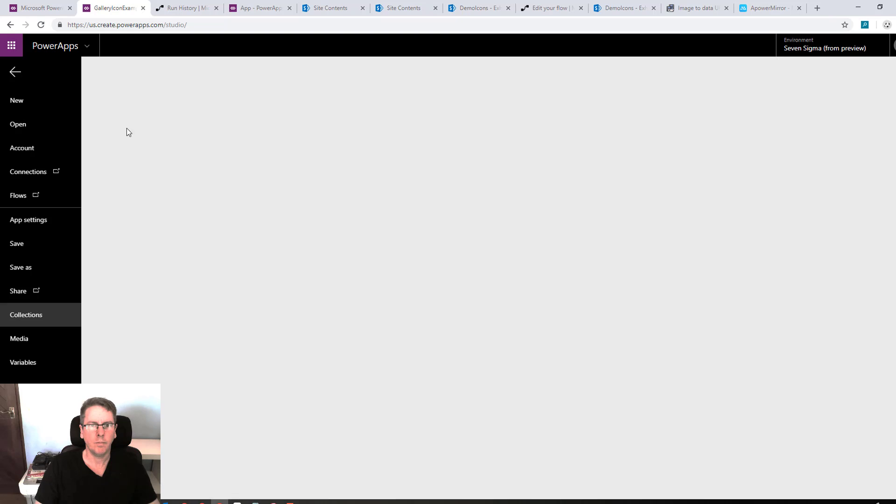
Review the ImageURI values in the myExhibitB collection, and make myExhibitB the source in the Exhibit D top menu gallery's Items formula
{"action": "left_click", "coordinate": [138, 150]}
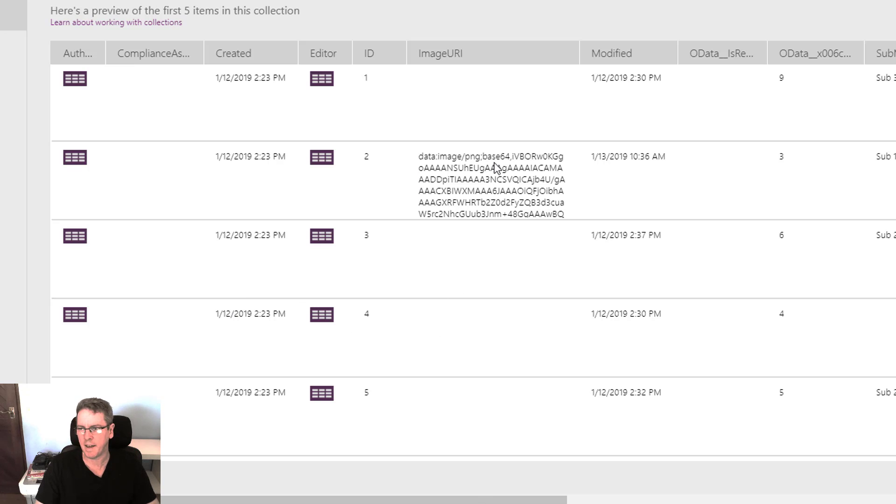
{"action": "left_click", "coordinate": [17, 74]}
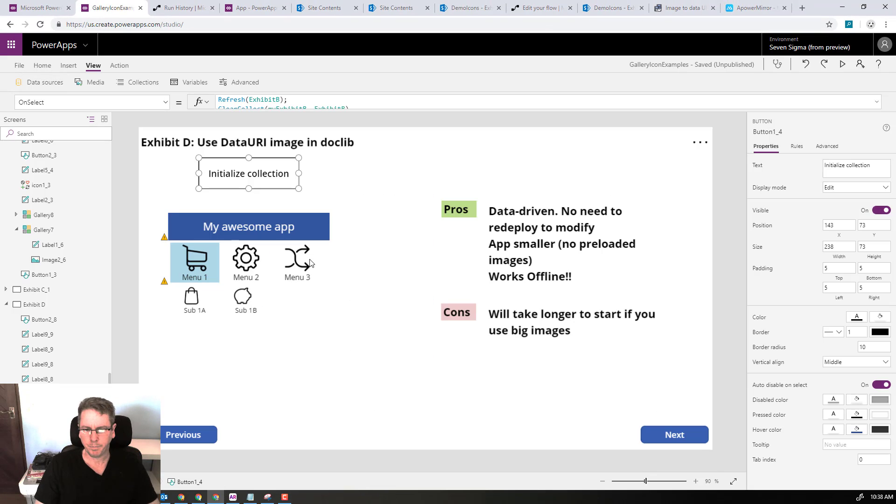
{"action": "left_click", "coordinate": [321, 267]}
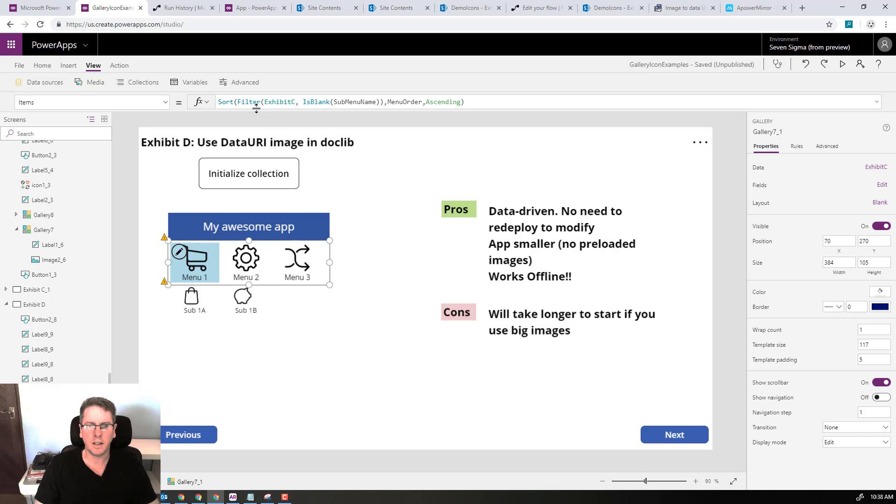
{"action": "double_click", "coordinate": [292, 102]}
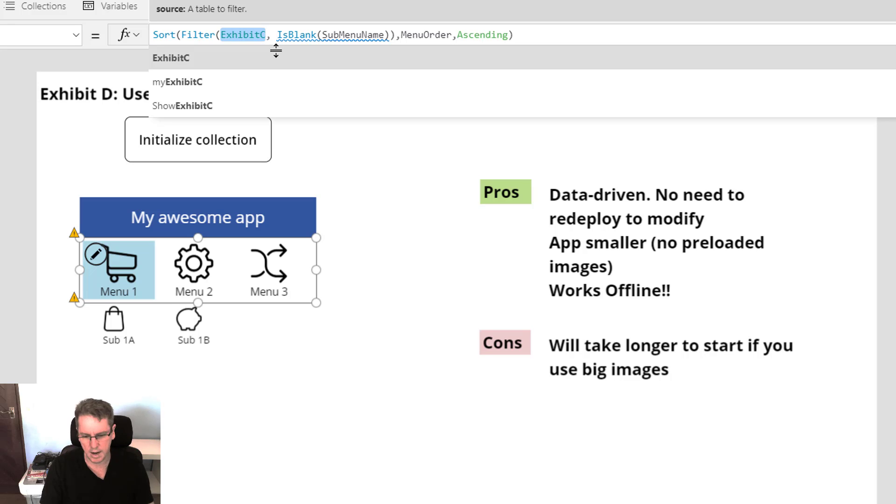
{"action": "type", "text": "my"}
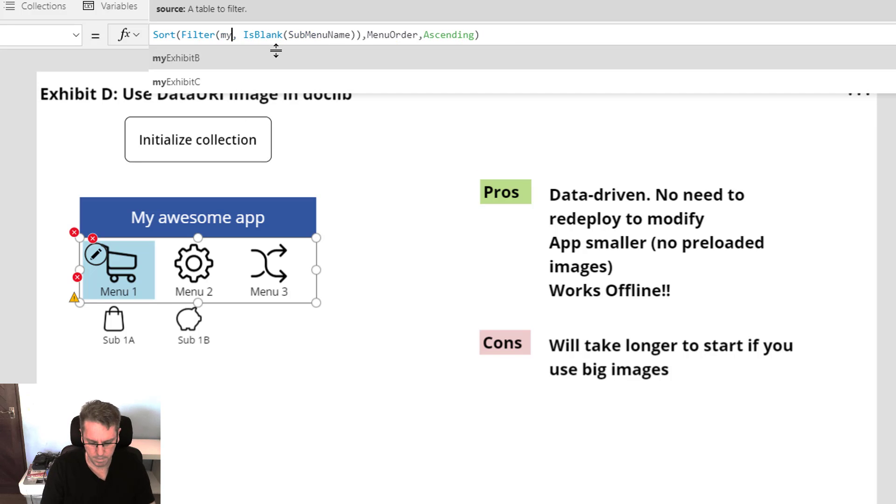
{"action": "type", "text": "ExhibitB"}
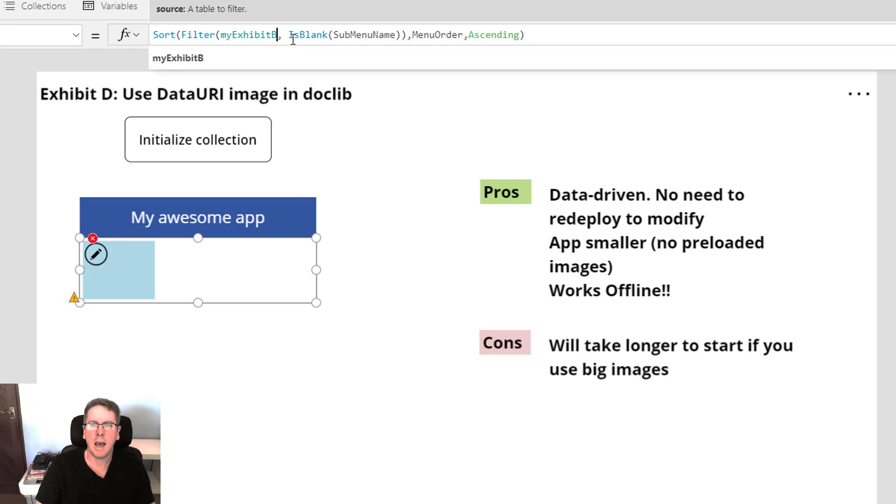
Set the top menu gallery icon's Image property to ThisItem.ImageURI and run the Initialize collection button again
{"action": "left_click", "coordinate": [117, 267]}
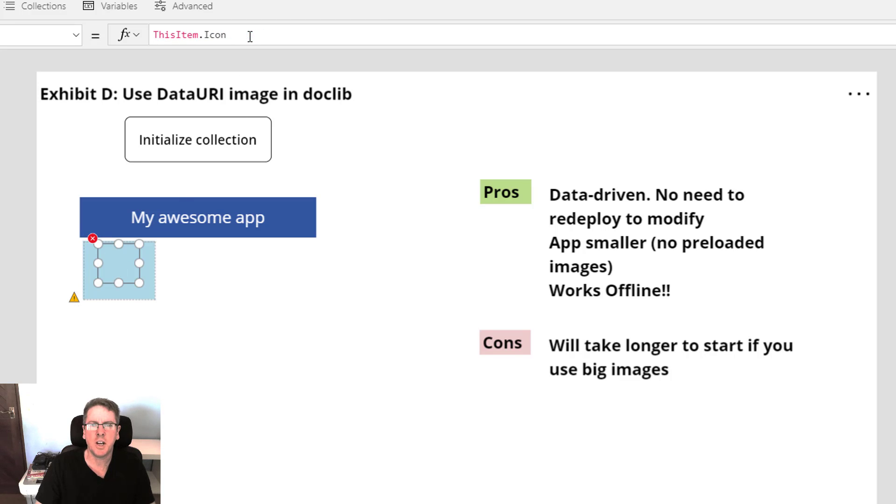
{"action": "key", "text": "BackSpace"}
{"action": "key", "text": "BackSpace"}
{"action": "key", "text": "BackSpace"}
{"action": "key", "text": "BackSpace"}
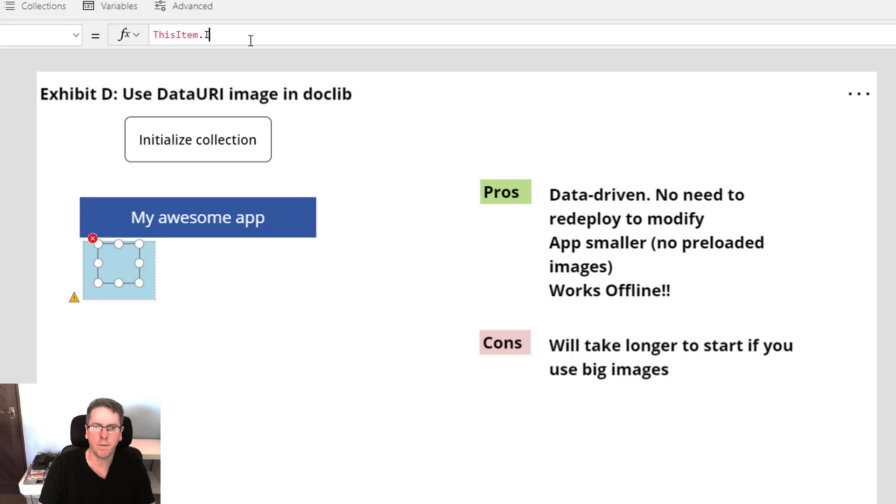
{"action": "type", "text": "Data"}
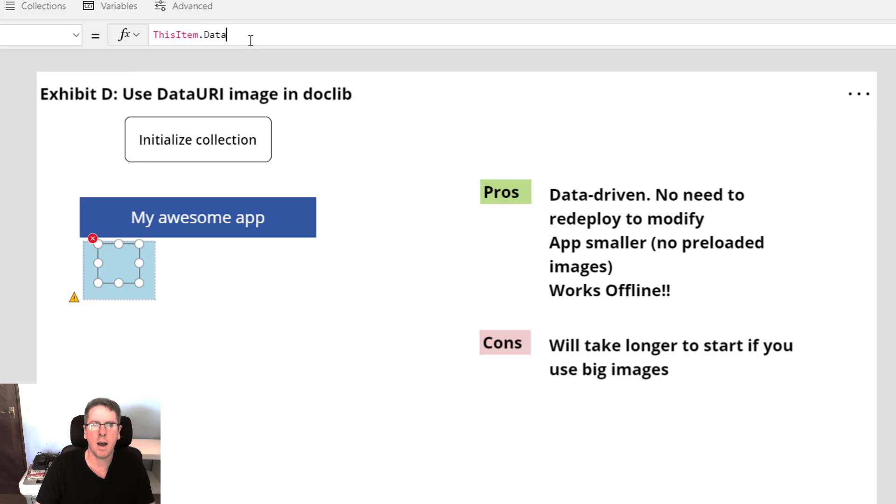
{"action": "key", "text": "BackSpace"}
{"action": "key", "text": "BackSpace"}
{"action": "key", "text": "BackSpace"}
{"action": "key", "text": "BackSpace"}
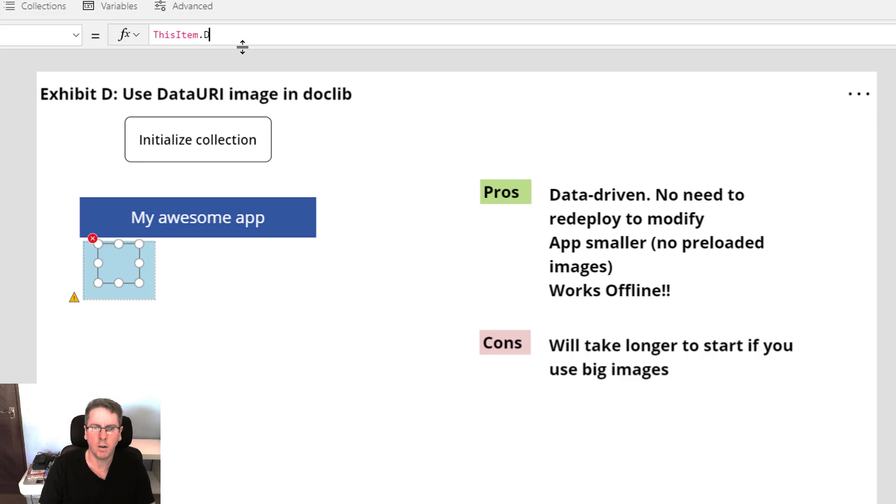
{"action": "type", "text": "ImageURI"}
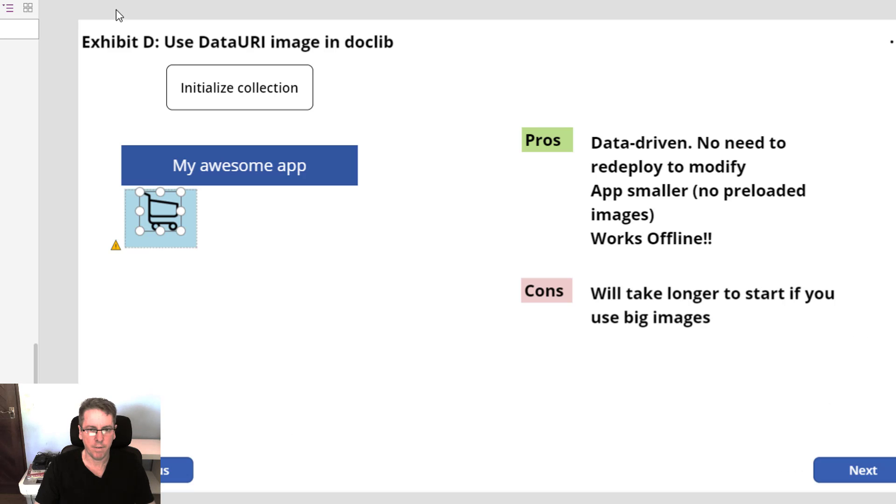
{"action": "left_click", "coordinate": [216, 96], "text": "alt"}
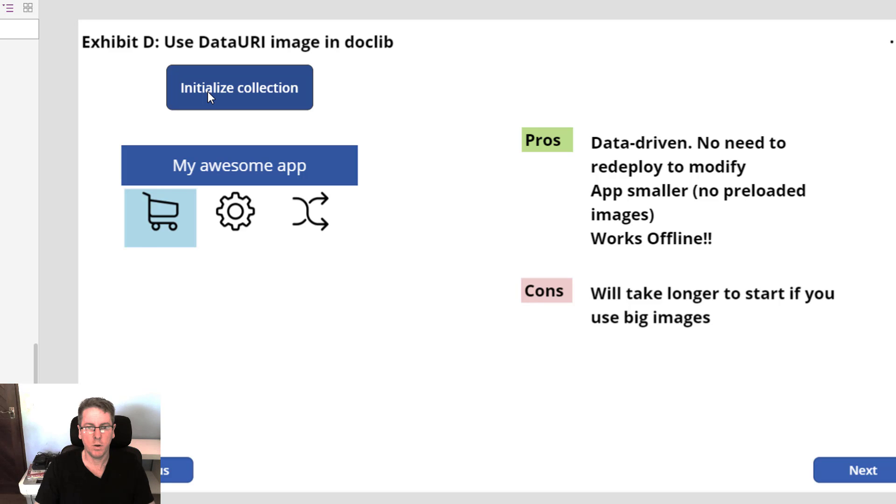
Set the Text property of the label under the top menu gallery icon to ThisItem.TopMenuName
{"action": "left_click", "coordinate": [161, 239]}
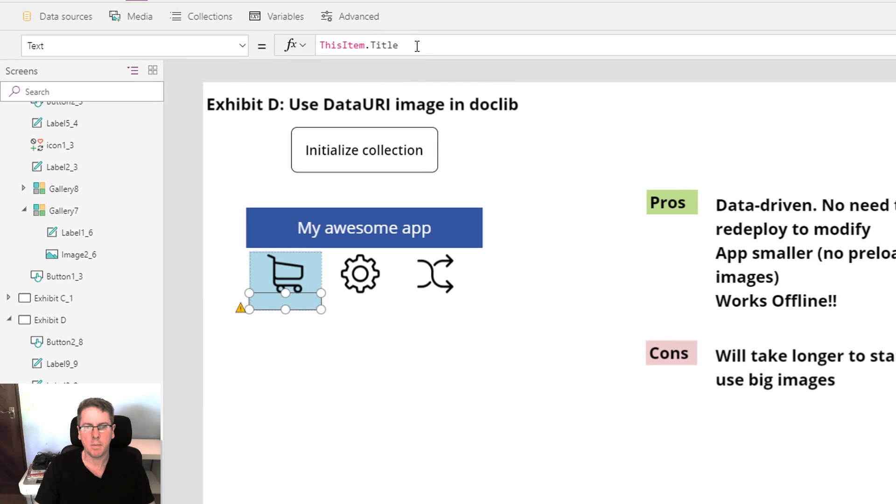
{"action": "left_click", "coordinate": [420, 46]}
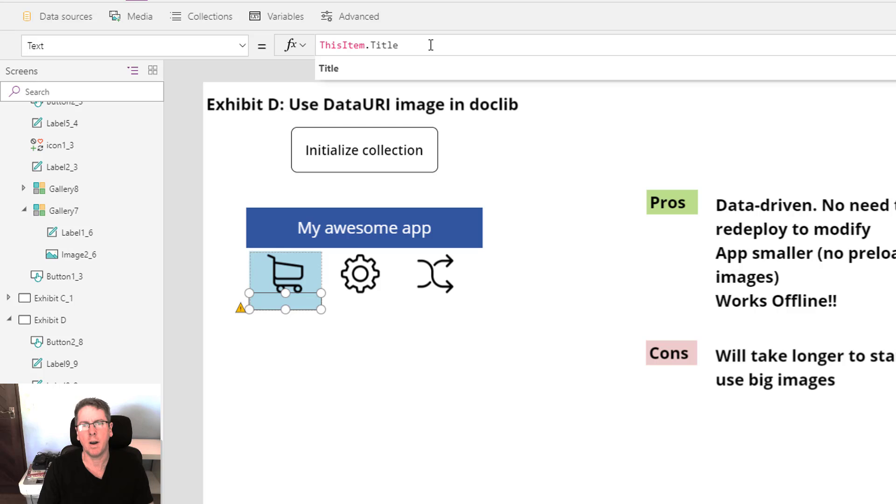
{"action": "key", "text": "BackSpace"}
{"action": "key", "text": "BackSpace"}
{"action": "key", "text": "BackSpace"}
{"action": "key", "text": "BackSpace"}
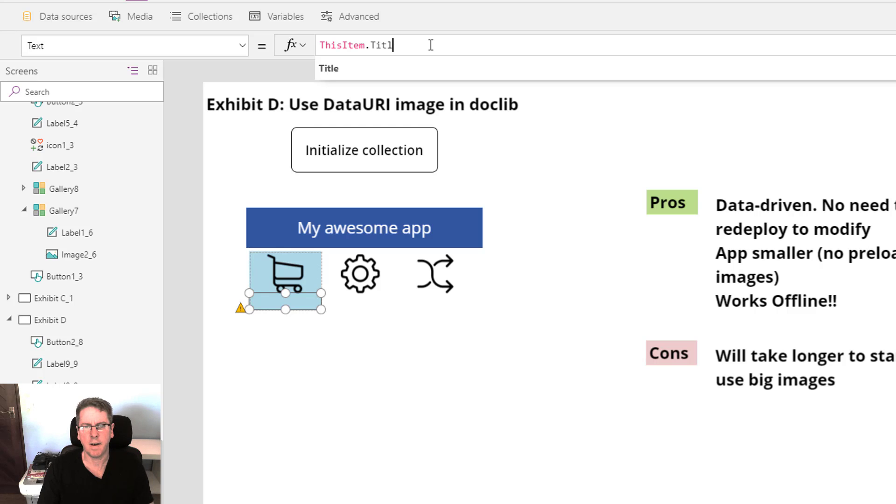
{"action": "key", "text": "BackSpace"}
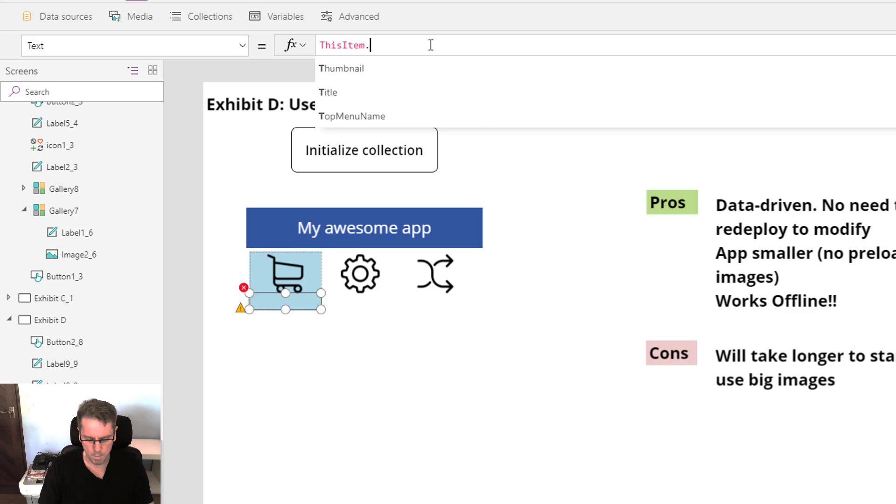
{"action": "type", "text": "Top"}
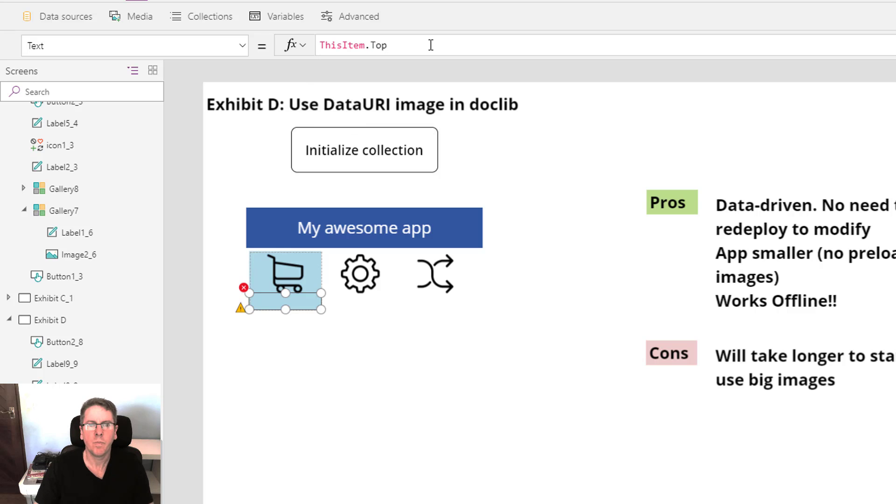
{"action": "left_click", "coordinate": [349, 69]}
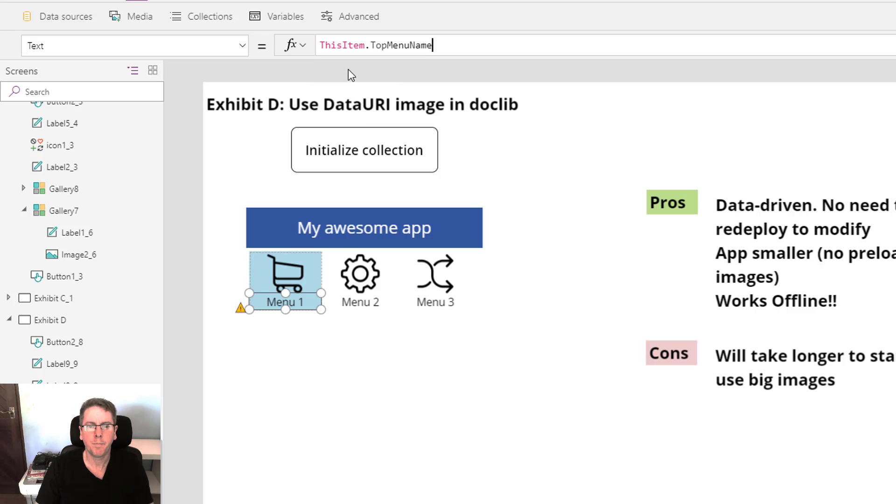
Set the submenu gallery's Items to Sort(Filter(myExhibitB, TopMenuName=Gallery7_1.Selected.TopMenuName And !IsBlank(SubMenuName)),MenuOrder,Ascending)
{"action": "left_click", "coordinate": [292, 348]}
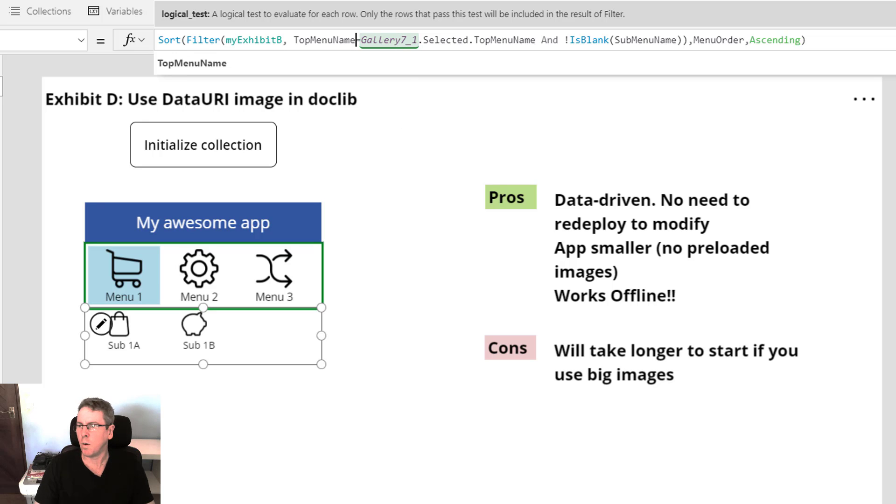
{"action": "left_click", "coordinate": [397, 177]}
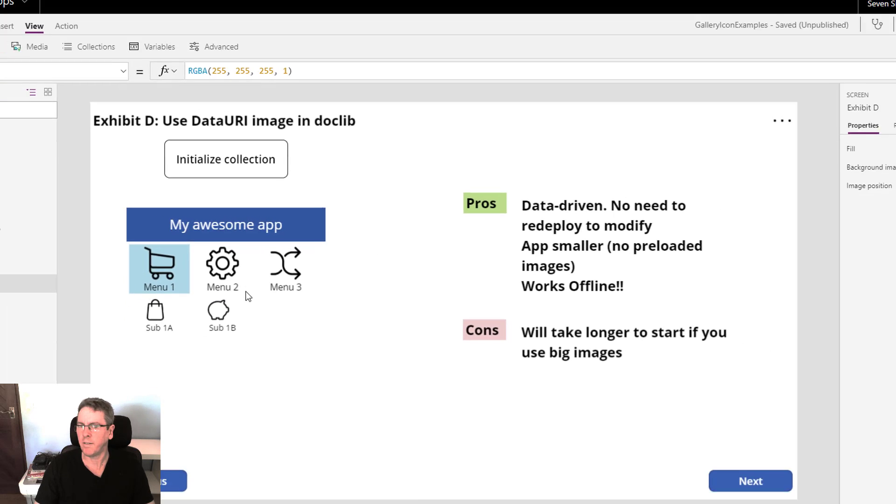
Preview the Exhibit D screen, switch between Menu 1, Menu 2 and Menu 3 to test the submenu icons, and leave the preview
{"action": "key", "text": "F5"}
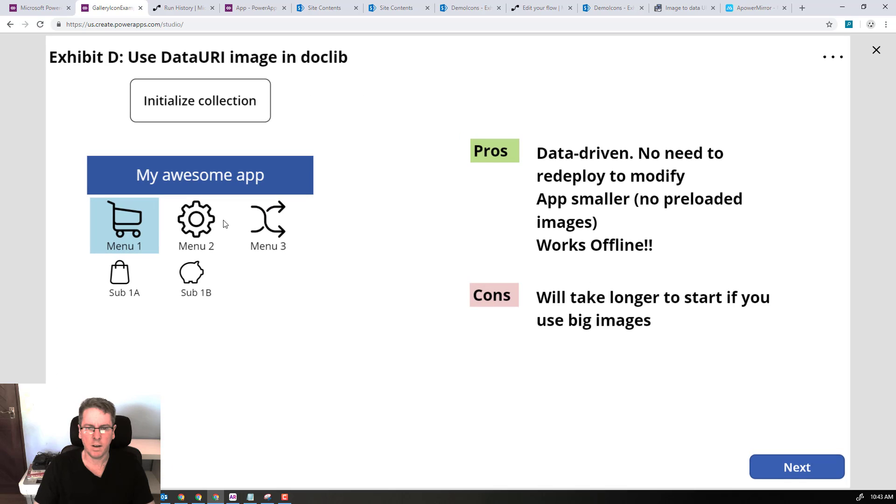
{"action": "left_click", "coordinate": [198, 220]}
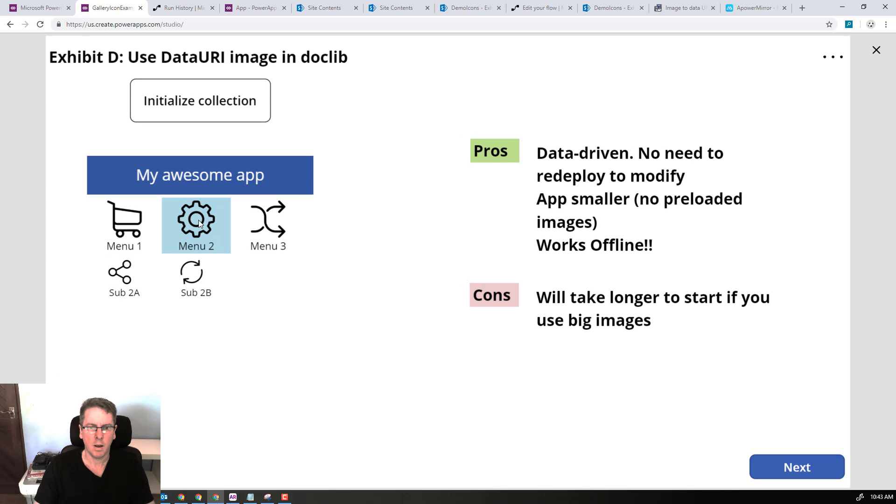
{"action": "left_click", "coordinate": [265, 227]}
{"action": "left_click", "coordinate": [124, 233]}
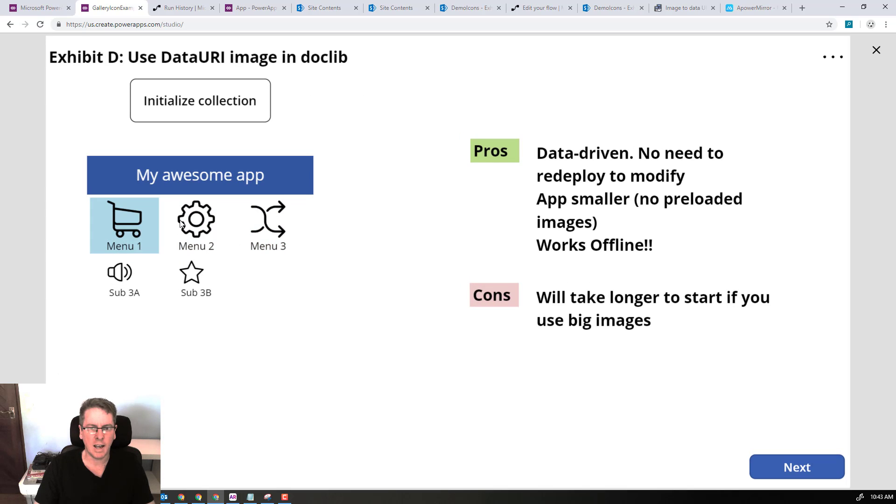
{"action": "left_click", "coordinate": [195, 223]}
{"action": "left_click", "coordinate": [267, 224]}
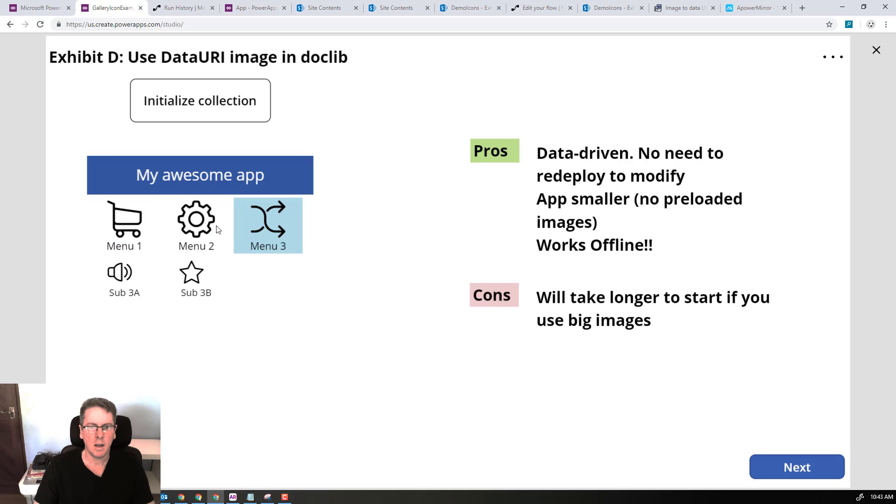
{"action": "left_click", "coordinate": [203, 227]}
{"action": "left_click", "coordinate": [135, 227]}
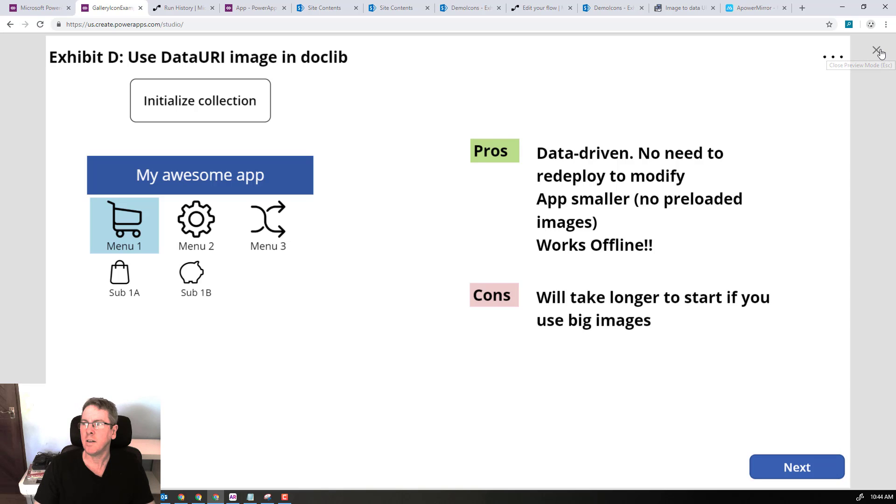
{"action": "key", "text": "Escape"}
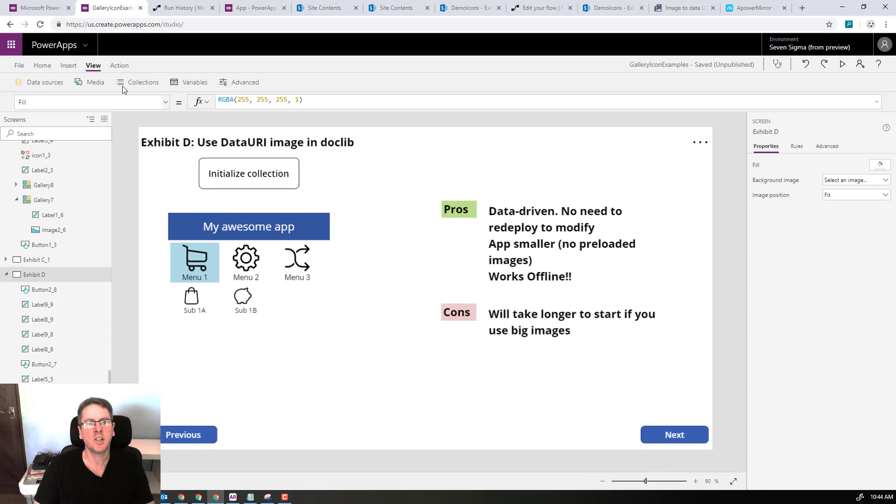
Inspect the ImageURI values stored in the myExhibitB collection and return to the Exhibit D screen
{"action": "left_click", "coordinate": [126, 81]}
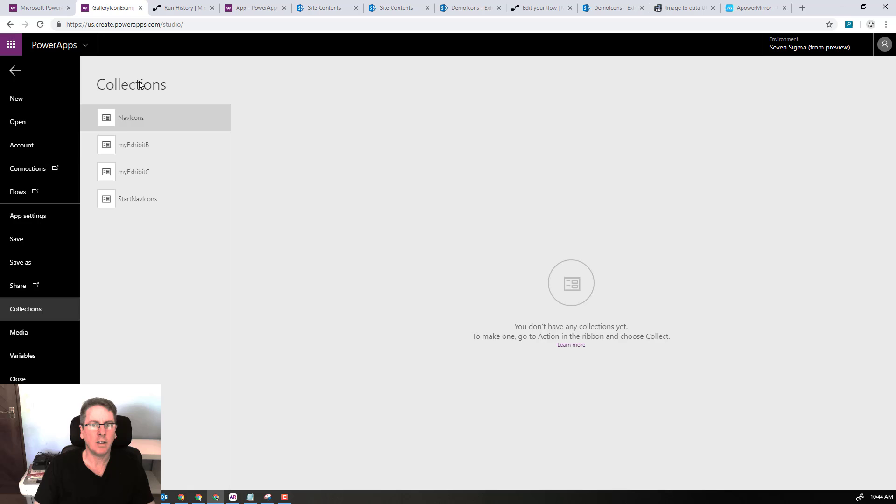
{"action": "left_click", "coordinate": [128, 149]}
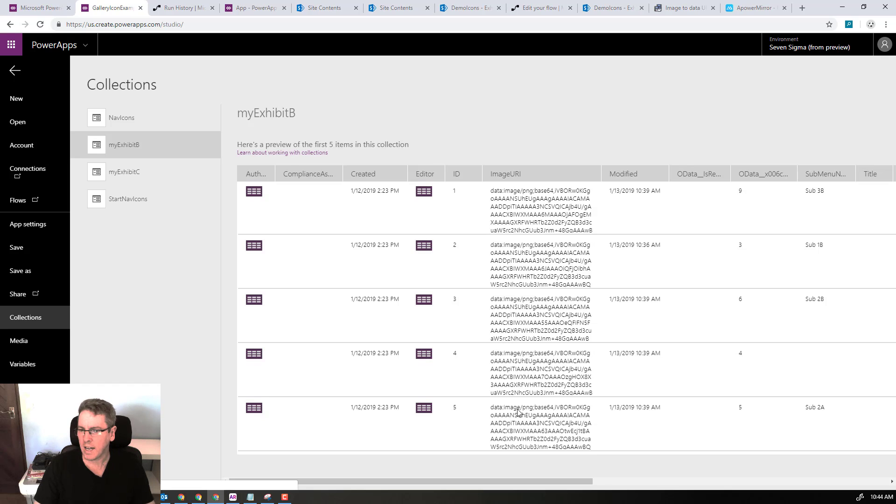
{"action": "left_click", "coordinate": [16, 73]}
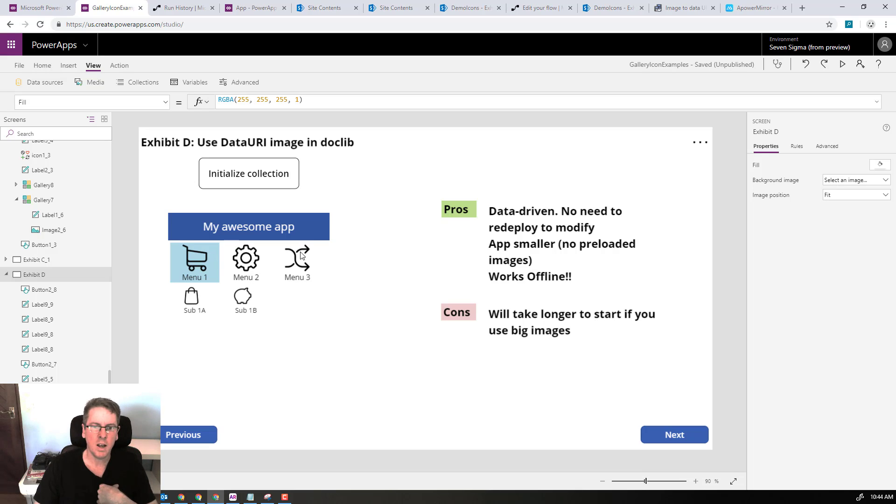
Examine the Image formula of the Menu 1 icon and run the Initialize collection button once more
{"action": "left_click", "coordinate": [201, 264]}
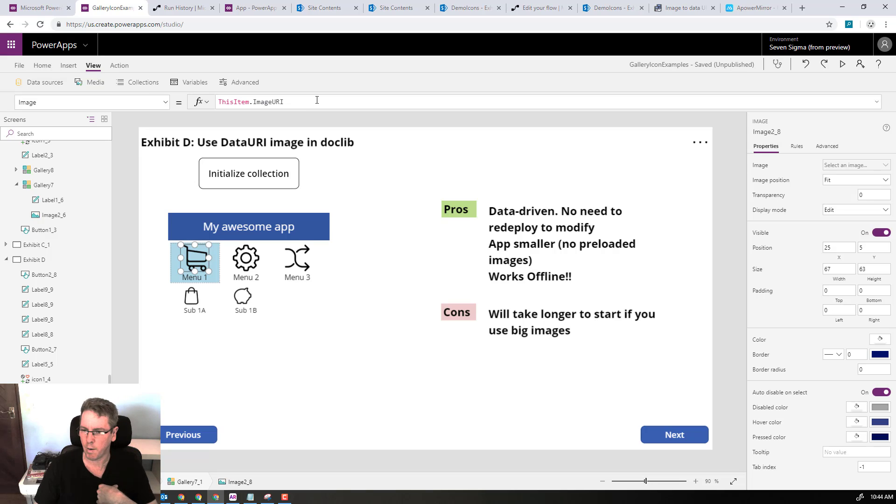
{"action": "left_click", "coordinate": [366, 261]}
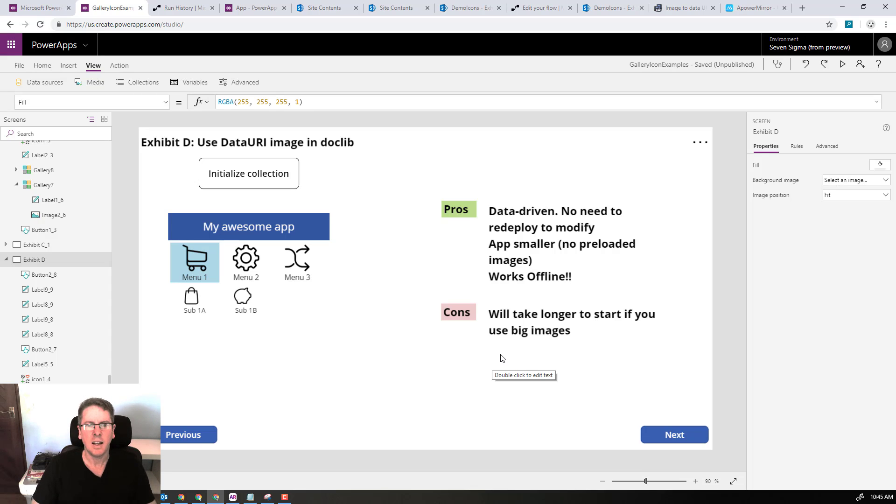
{"action": "left_click", "coordinate": [287, 176], "text": "alt"}
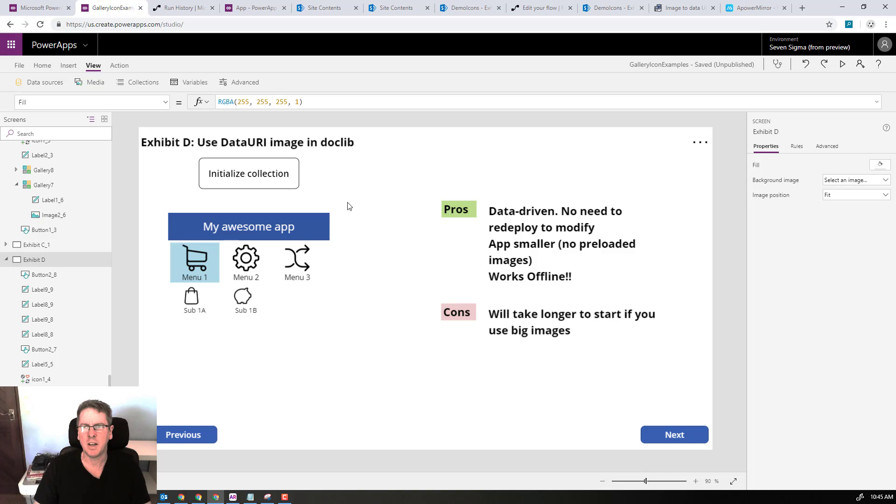
Switch to the SharePoint ExhibitB library to review its ImageURI column, and return to the GalleryIconExamples app by way of the flow editor
{"action": "left_click", "coordinate": [456, 11]}
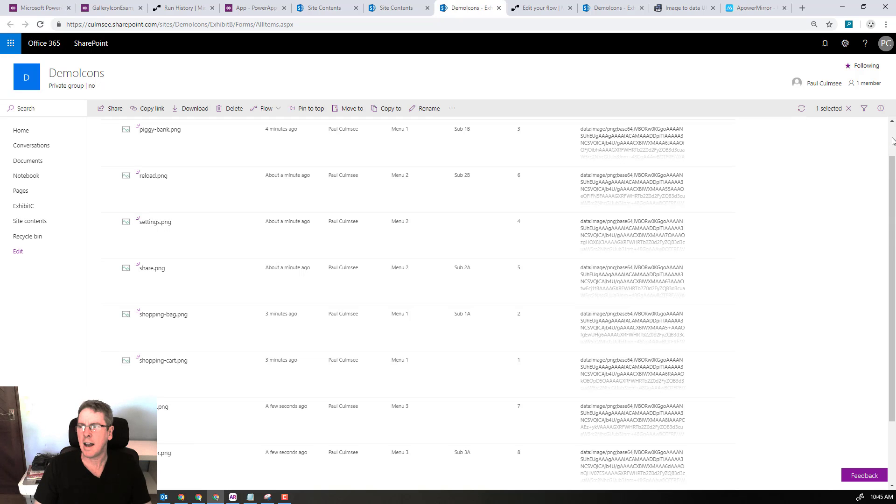
{"action": "scroll", "coordinate": [747, 150], "scroll_direction": "up", "scroll_amount": 1}
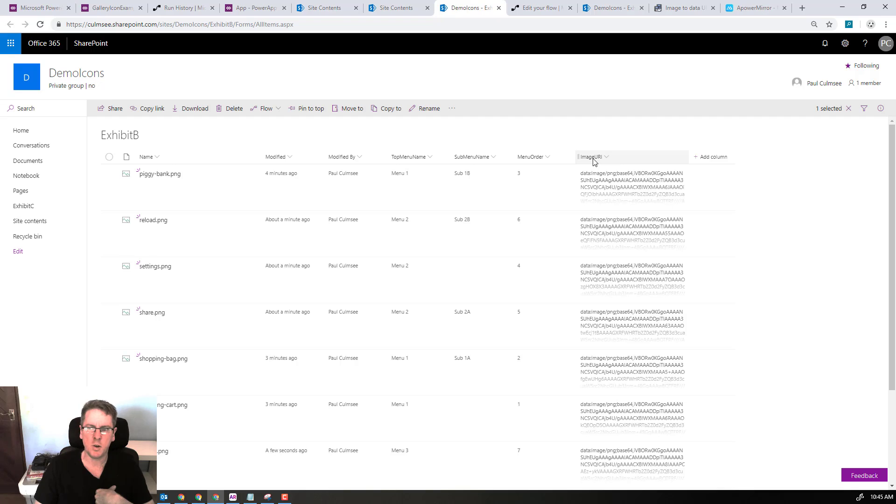
{"action": "left_click", "coordinate": [543, 9]}
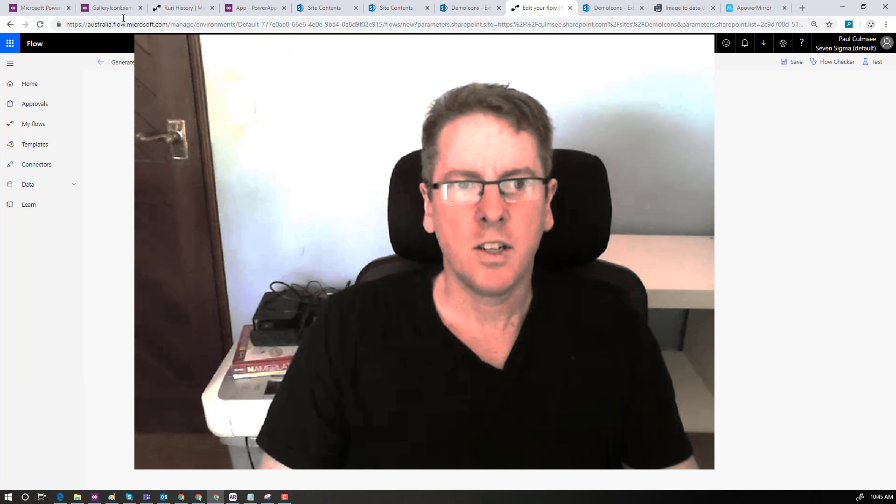
{"action": "left_click", "coordinate": [118, 14]}
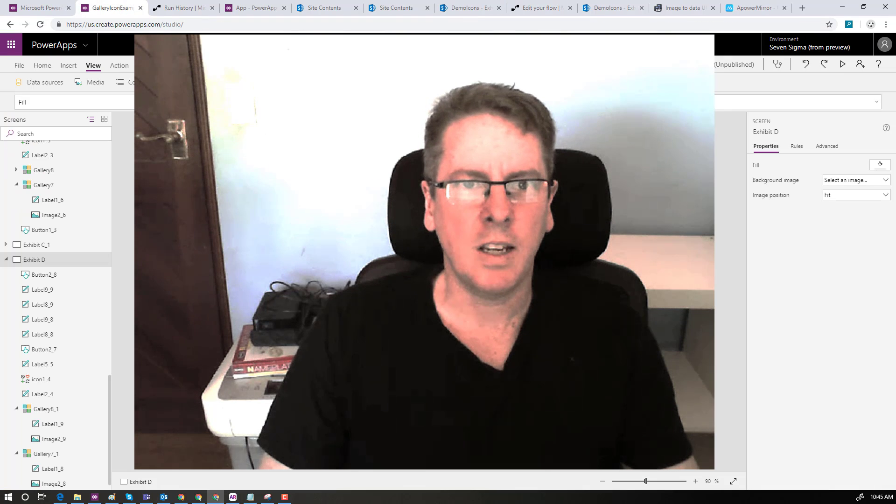